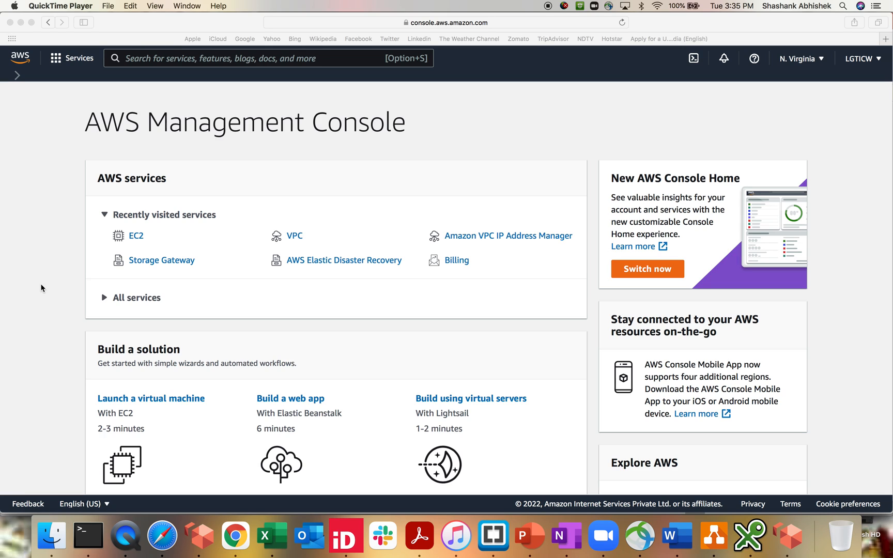
Open the EC2 instances list and start launching a new instance.
left_click(172, 239)
left_click(136, 238)
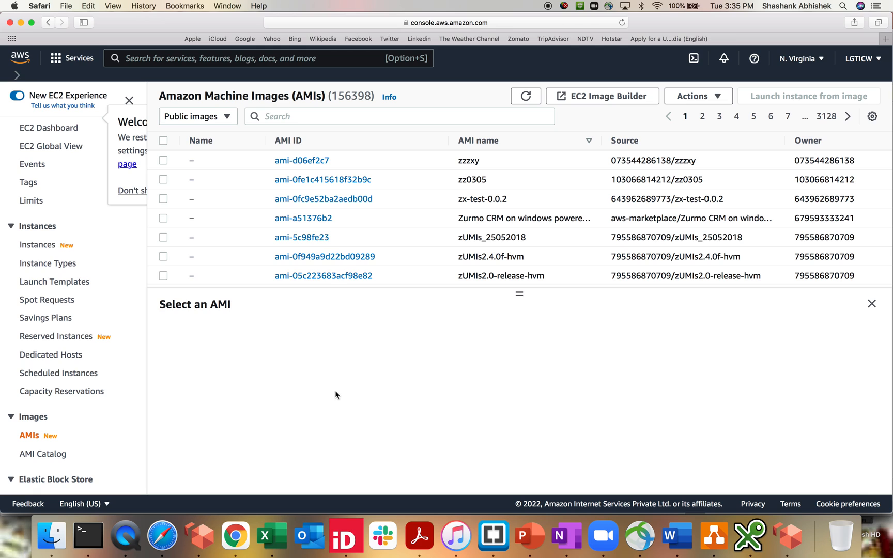
left_click(35, 246)
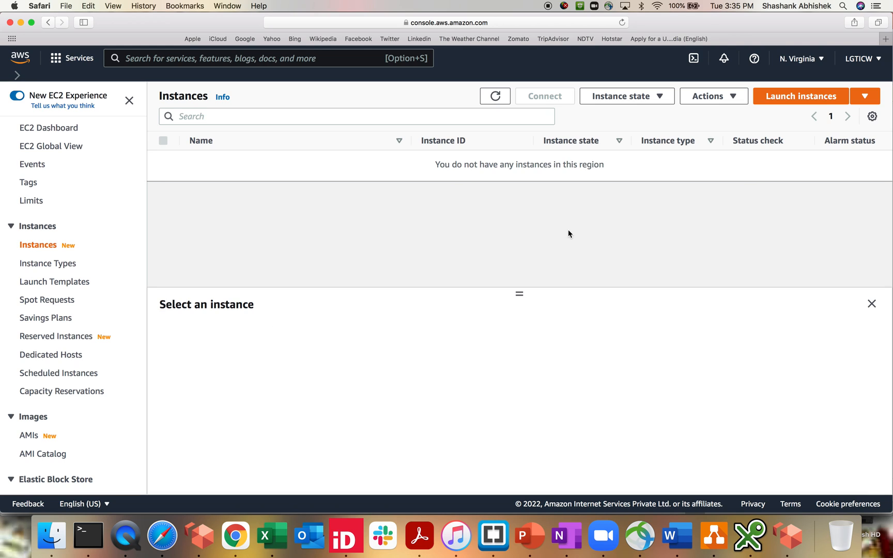
left_click(795, 99)
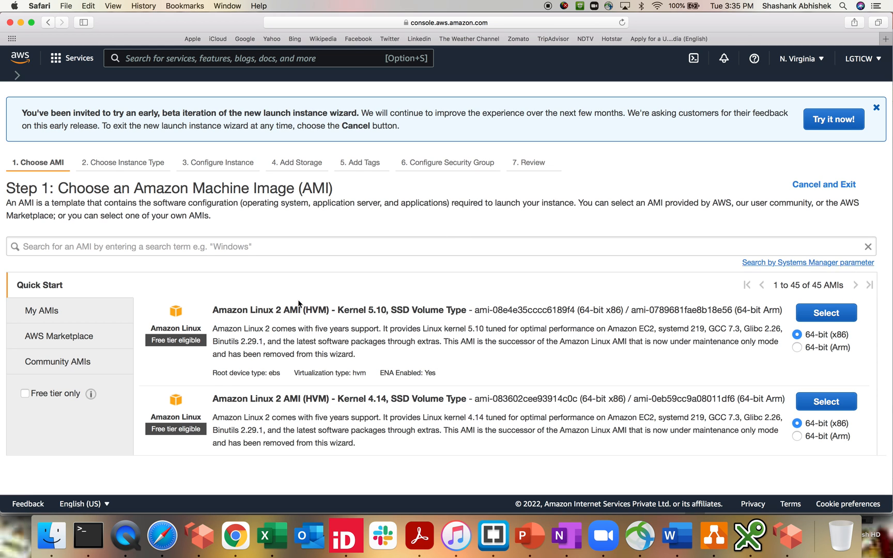
Search the machine images for "mac" and select the macOS Catalina 10.15.7 AMI.
left_click(148, 244)
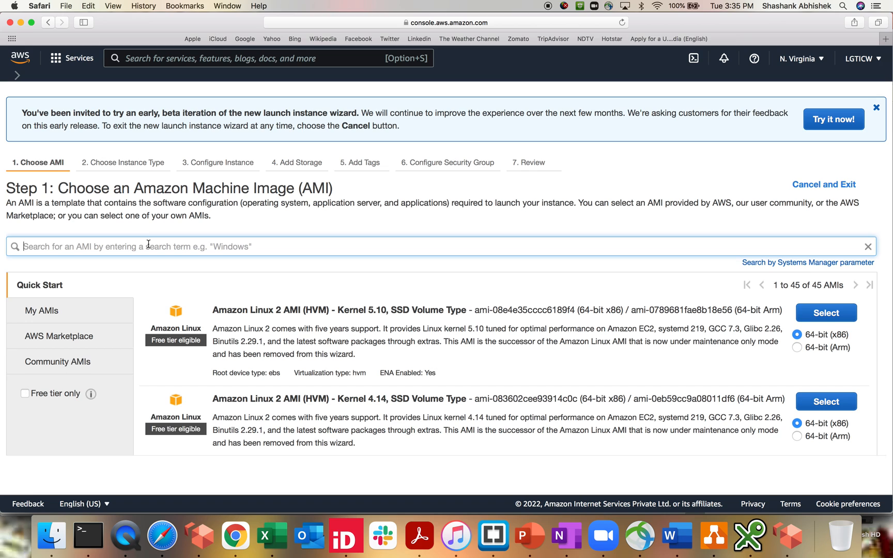
type("mac")
key("Return")
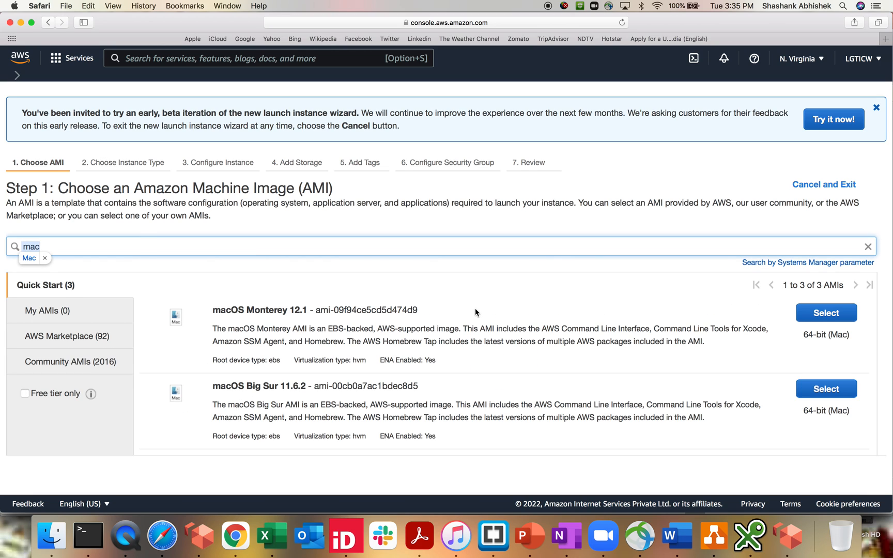
scroll(262, 343, "down", 2)
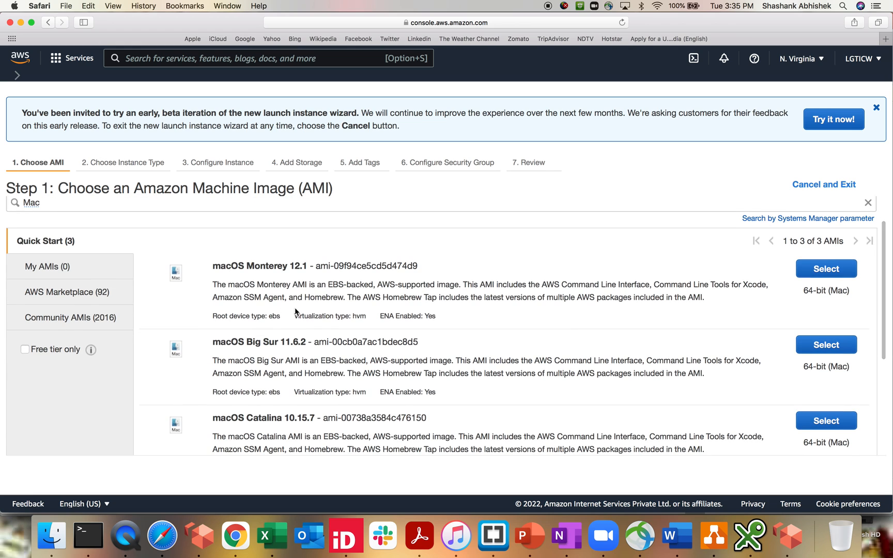
scroll(310, 346, "down", 5)
scroll(363, 339, "up", 6)
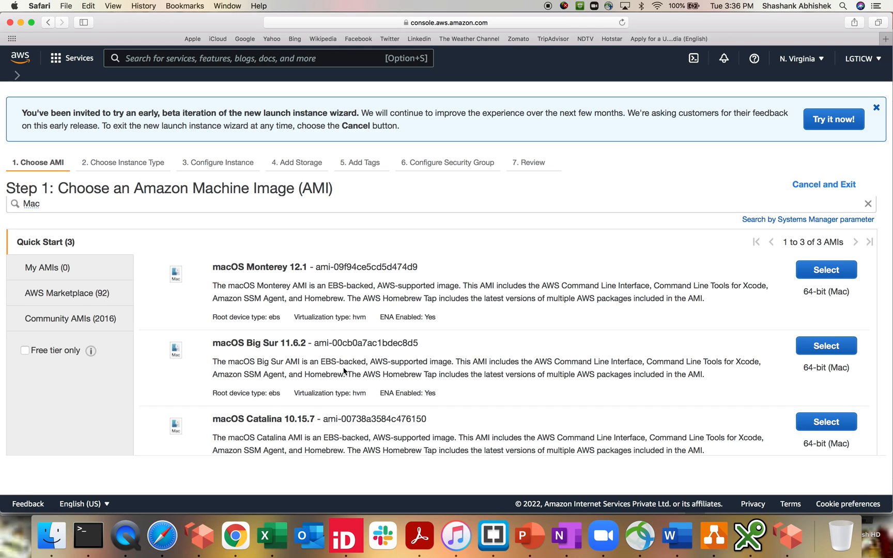
scroll(345, 372, "down", 2)
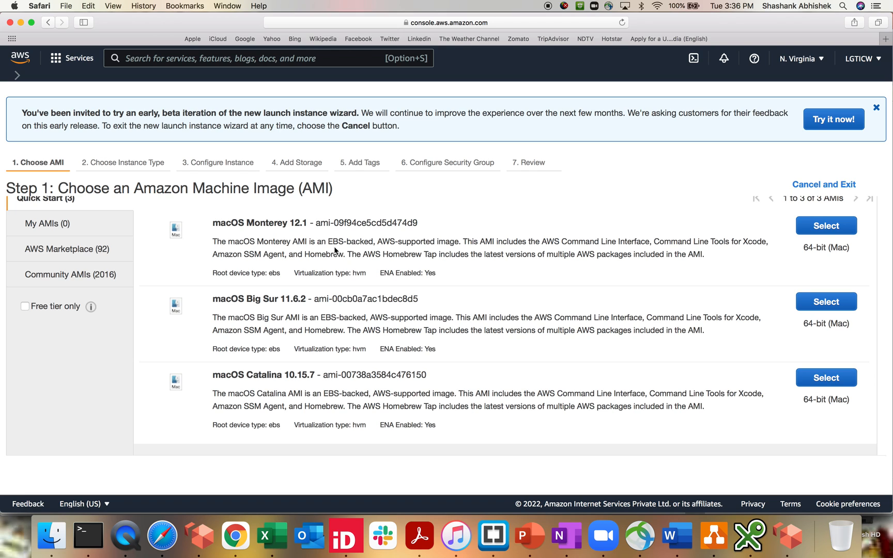
left_click(822, 380)
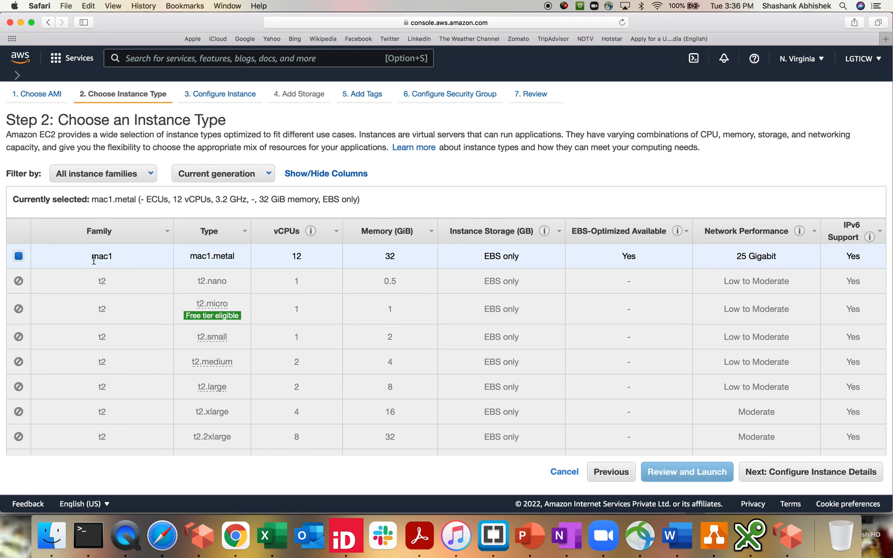
Look through the instance types and examine mac1.metal's vCPUs, memory, storage, EBS optimization and network performance.
scroll(260, 355, "down", 15)
scroll(260, 357, "down", 20)
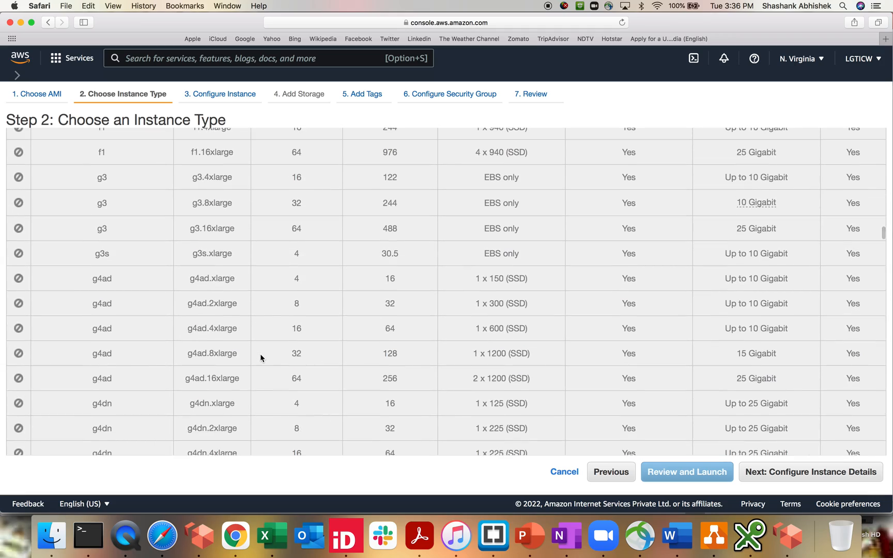
scroll(260, 357, "up", 5)
scroll(260, 357, "up", 8)
scroll(260, 356, "up", 20)
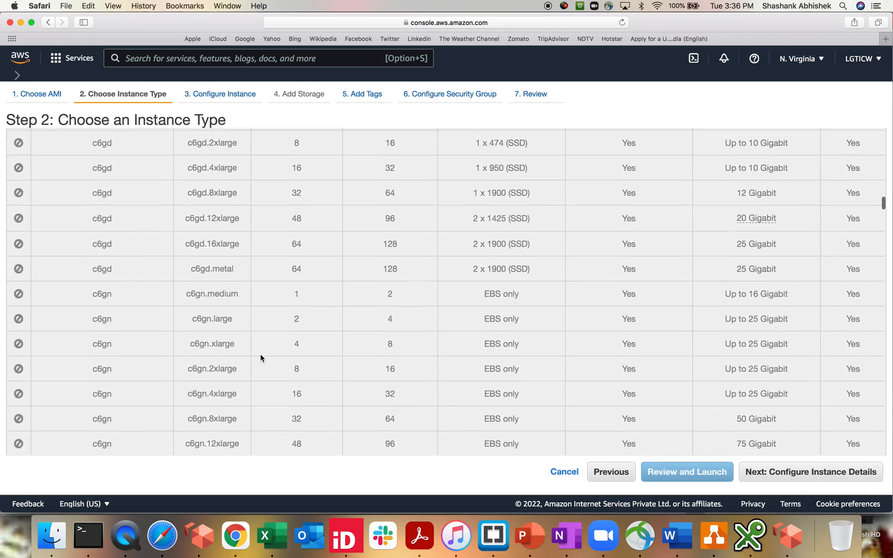
scroll(260, 357, "up", 10)
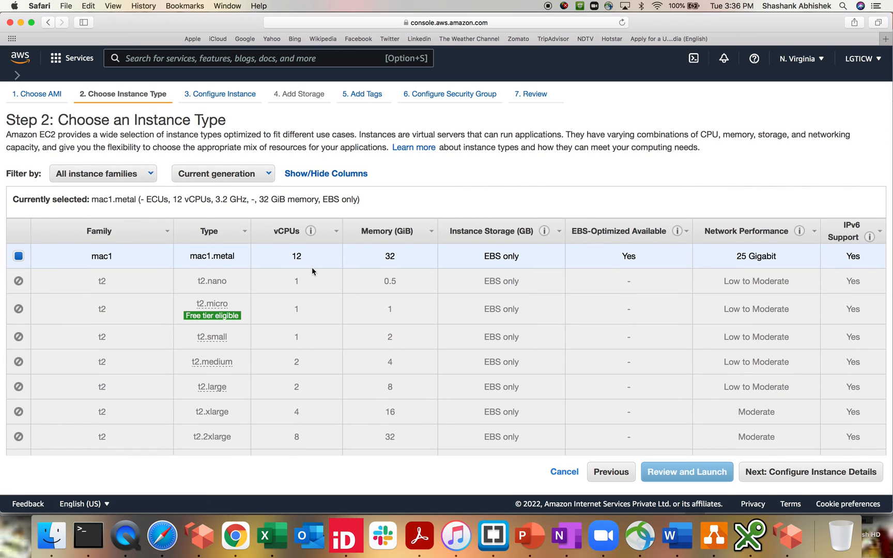
left_click_drag(290, 258, 303, 259)
left_click_drag(383, 257, 402, 257)
left_click_drag(483, 257, 520, 257)
left_click(622, 256)
left_click_drag(622, 257, 647, 256)
left_click_drag(737, 256, 785, 254)
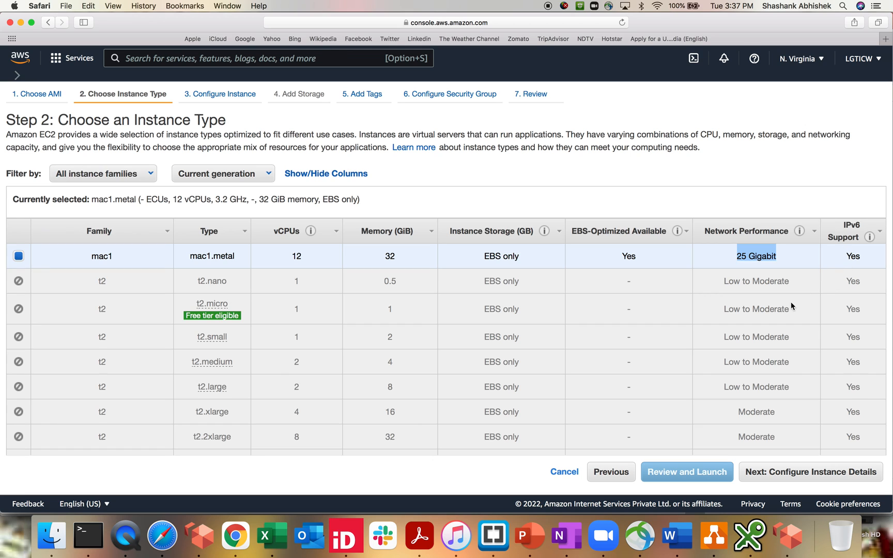
Proceed to the instance details and set the network to myVPC, the subnet to Public_Subnet1 and auto-assign public IP to Enable.
left_click(786, 476)
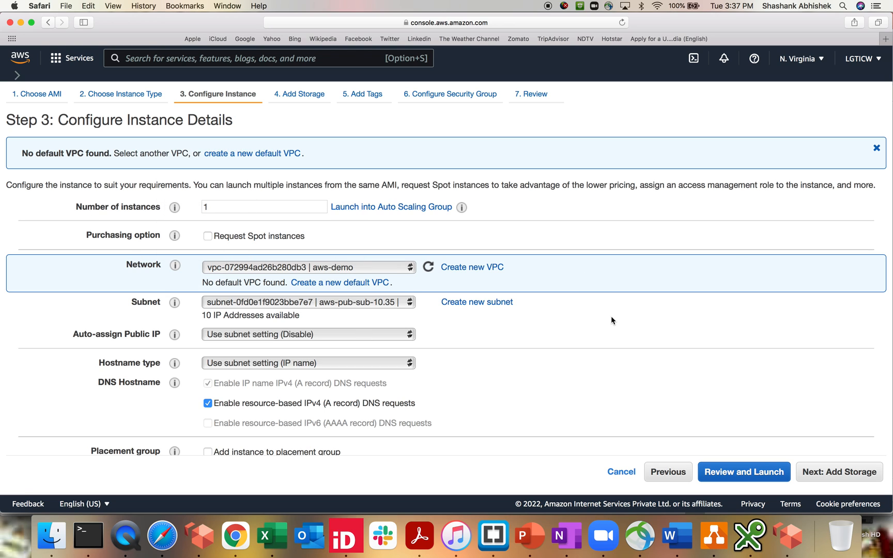
left_click(336, 268)
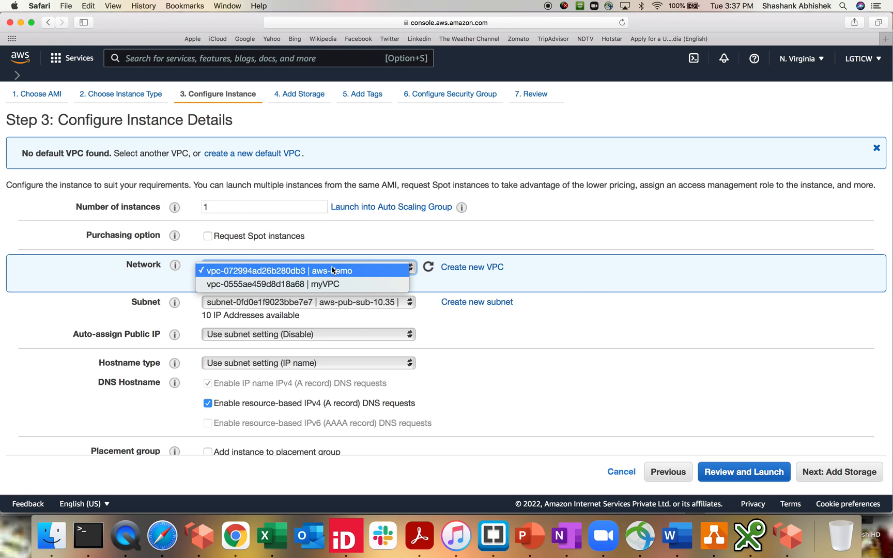
left_click(320, 284)
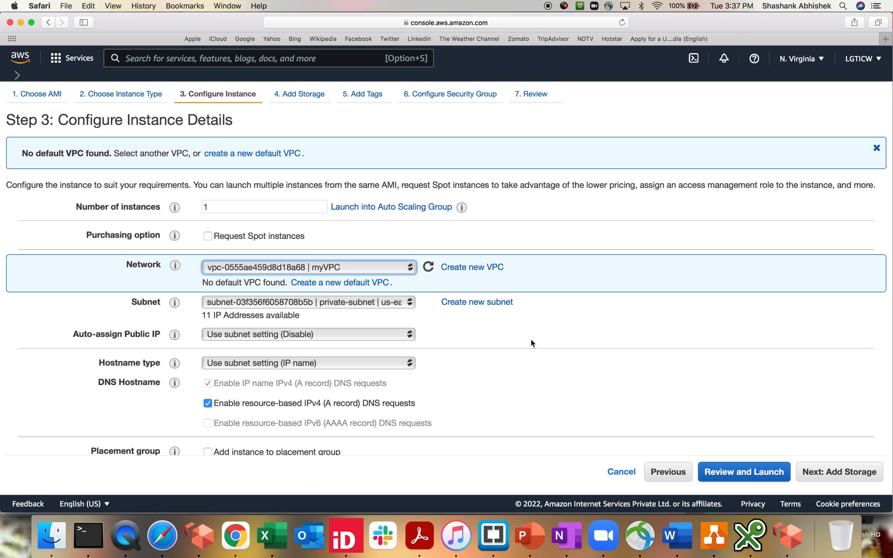
left_click(361, 303)
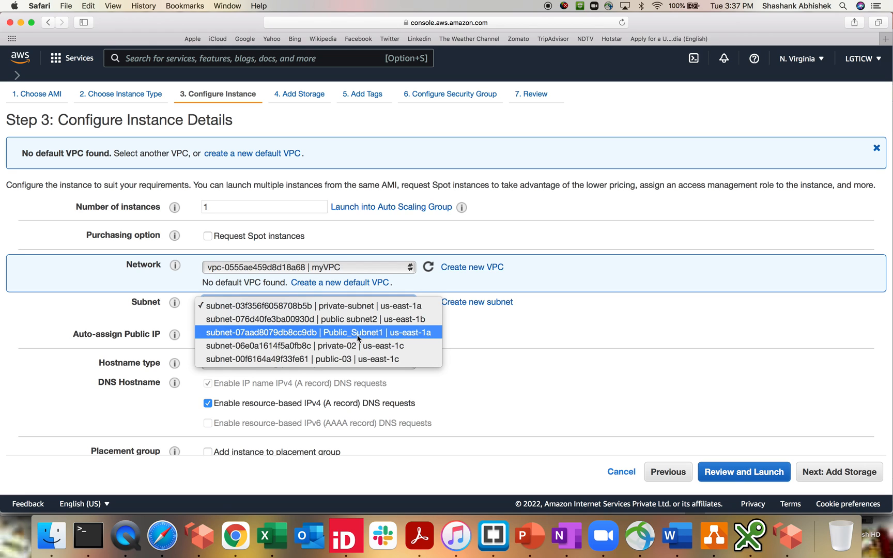
left_click(337, 334)
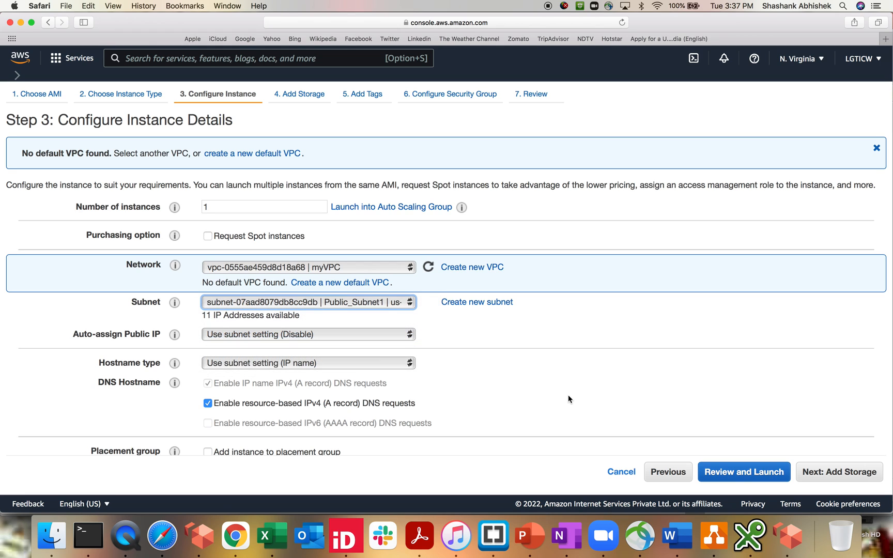
left_click(278, 332)
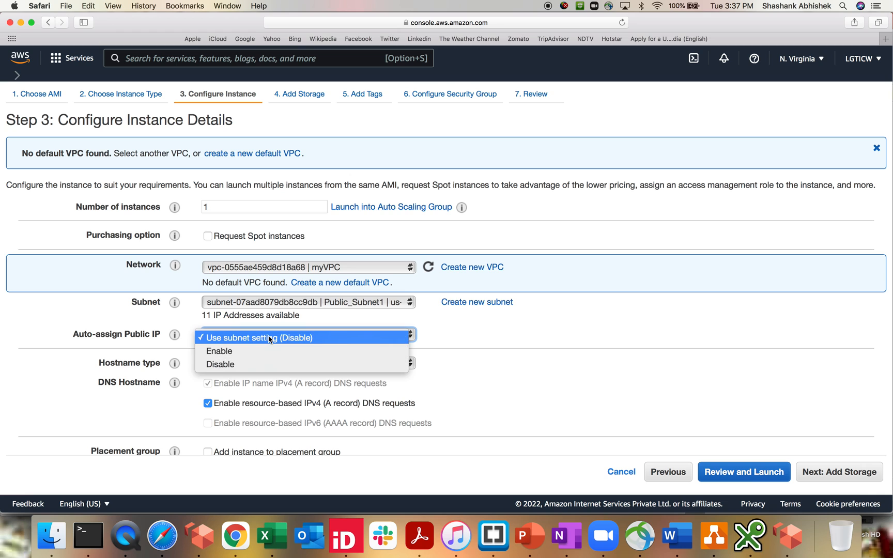
left_click(235, 352)
Review the remaining instance details down to the tenancy setting and try to continue to the storage configuration.
scroll(545, 385, "down", 1)
scroll(546, 385, "down", 2)
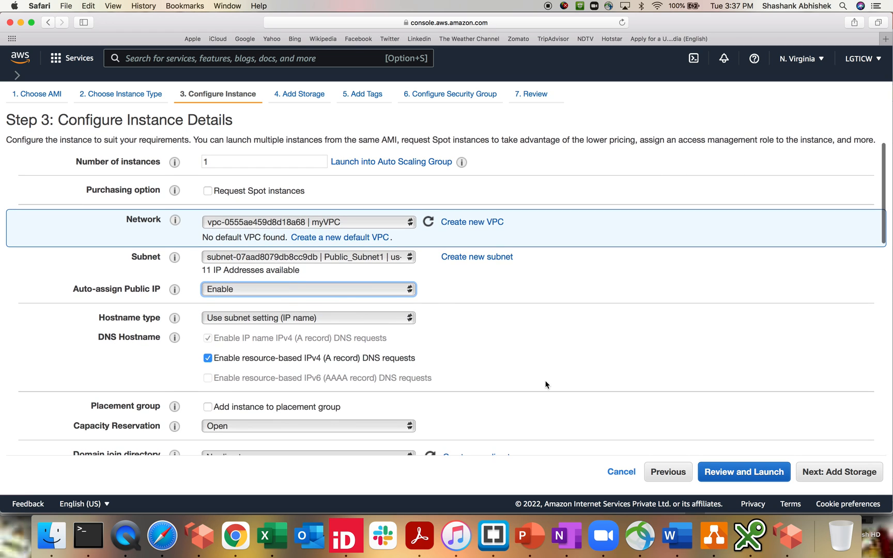
scroll(472, 339, "down", 3)
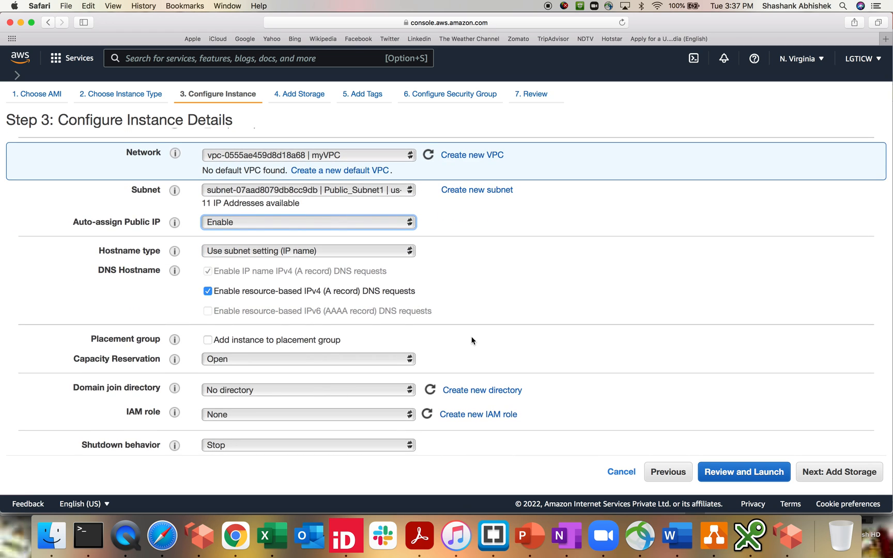
scroll(472, 340, "down", 3)
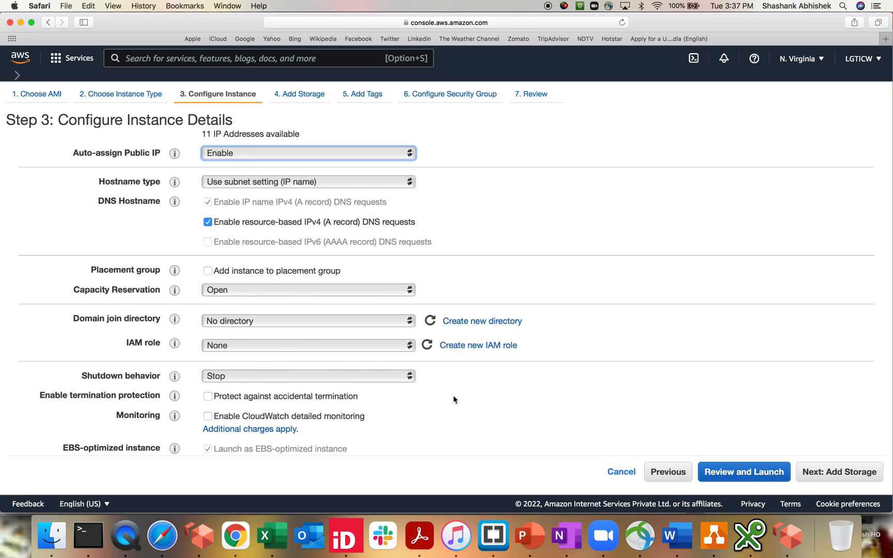
scroll(456, 396, "down", 5)
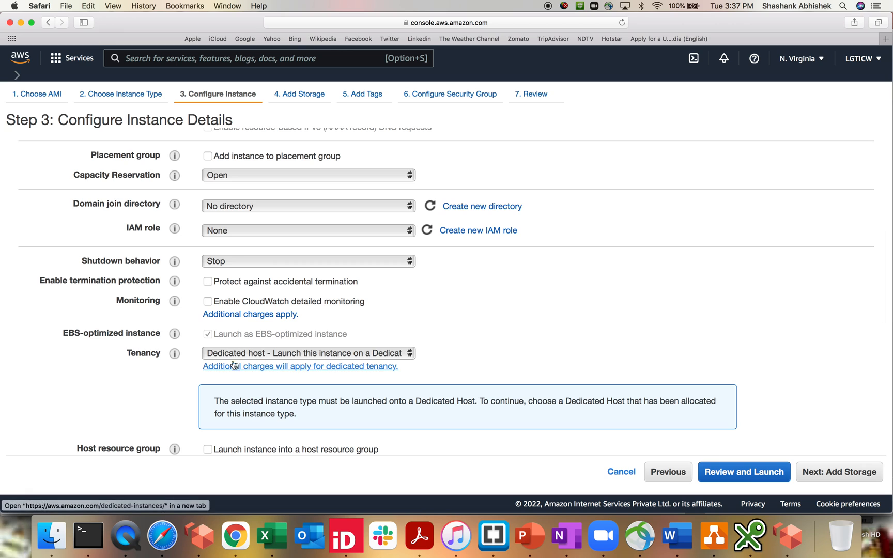
scroll(120, 394, "down", 1)
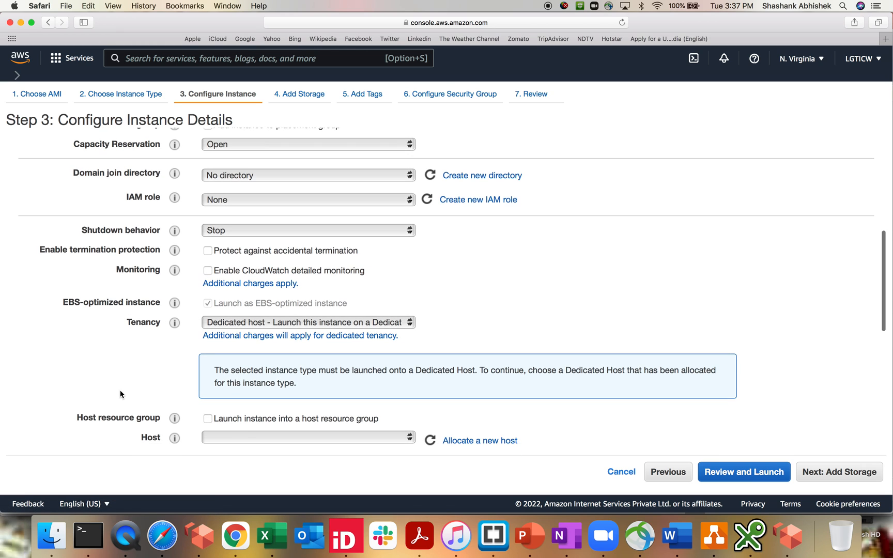
double_click(130, 322)
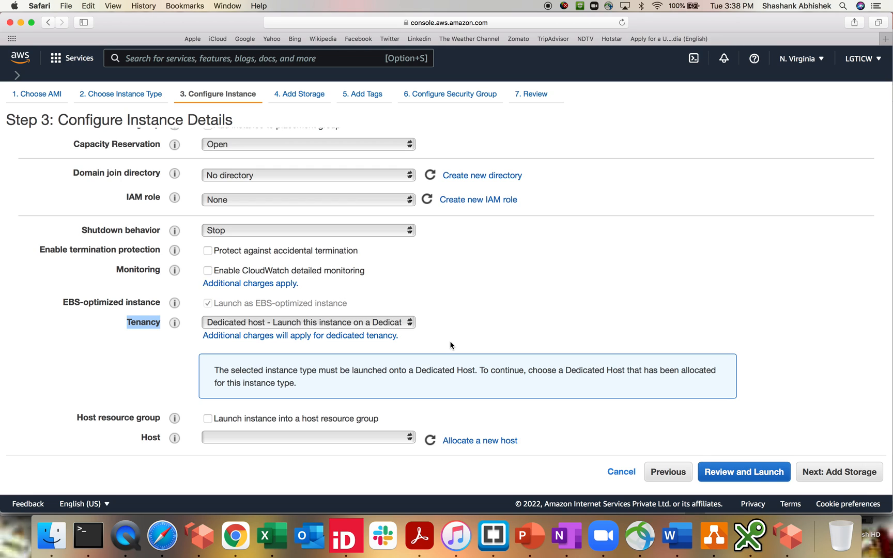
left_click(684, 295)
left_click(831, 476)
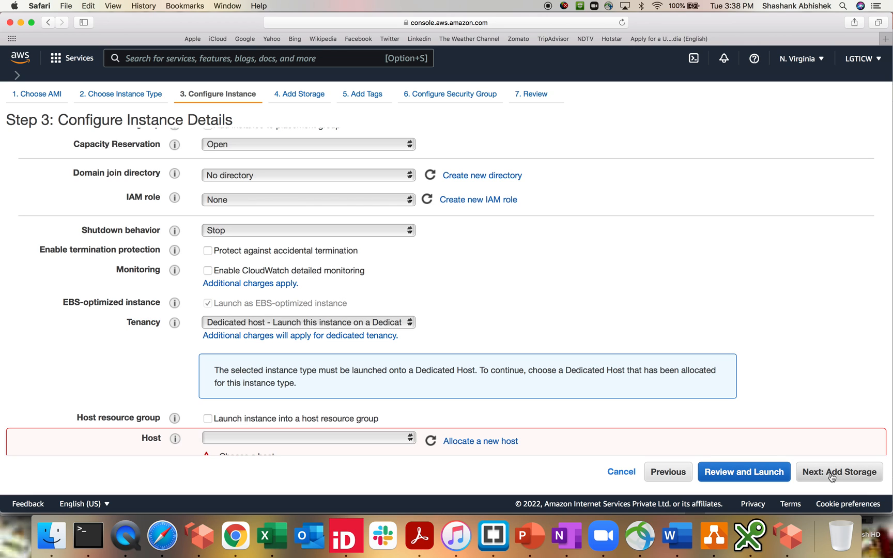
Check the host selection for available dedicated hosts and start allocating a new host.
scroll(606, 356, "down", 3)
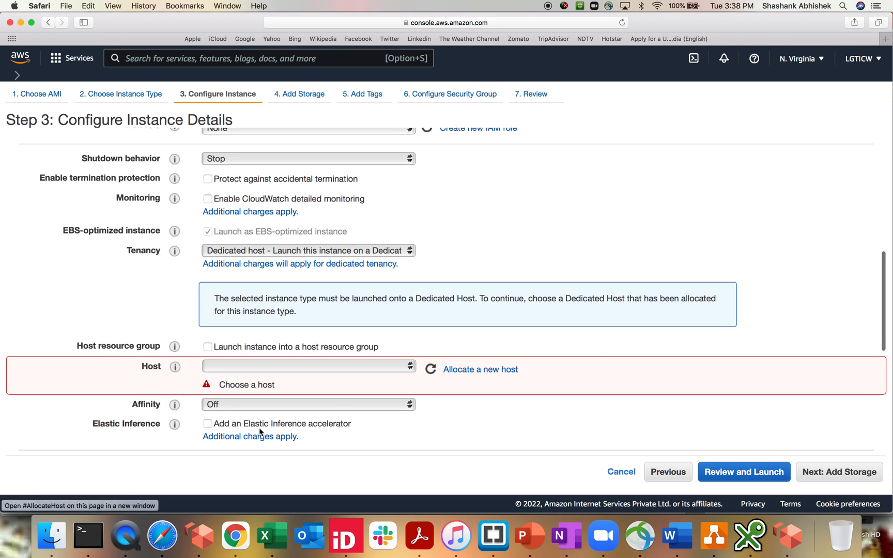
scroll(841, 429, "down", 2)
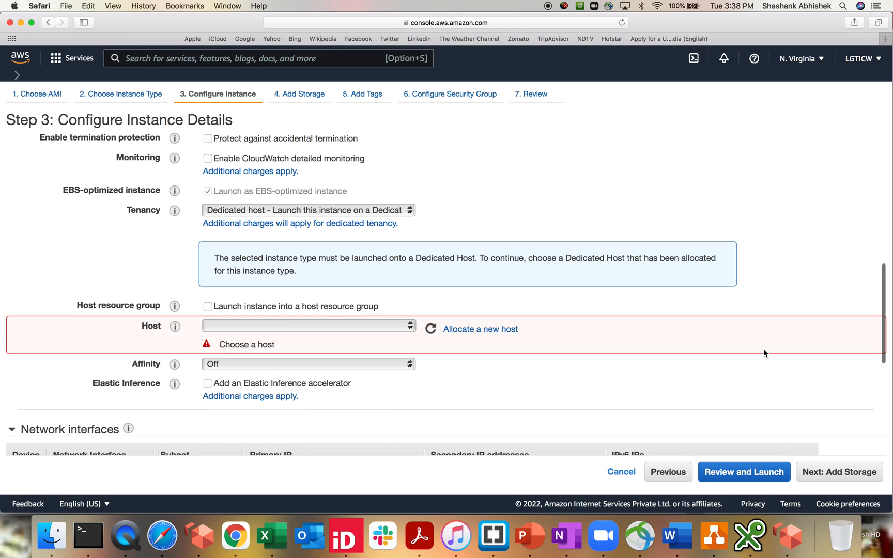
left_click(312, 325)
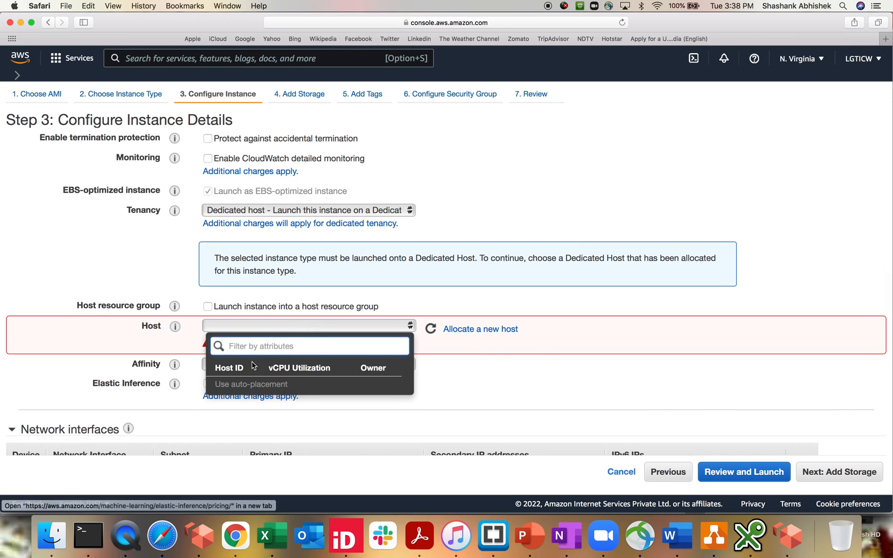
left_click(482, 399)
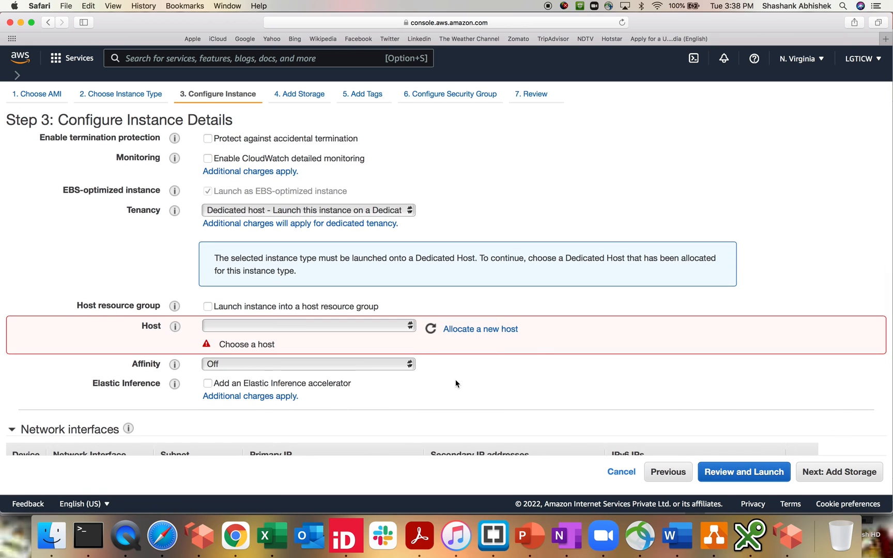
left_click(486, 331)
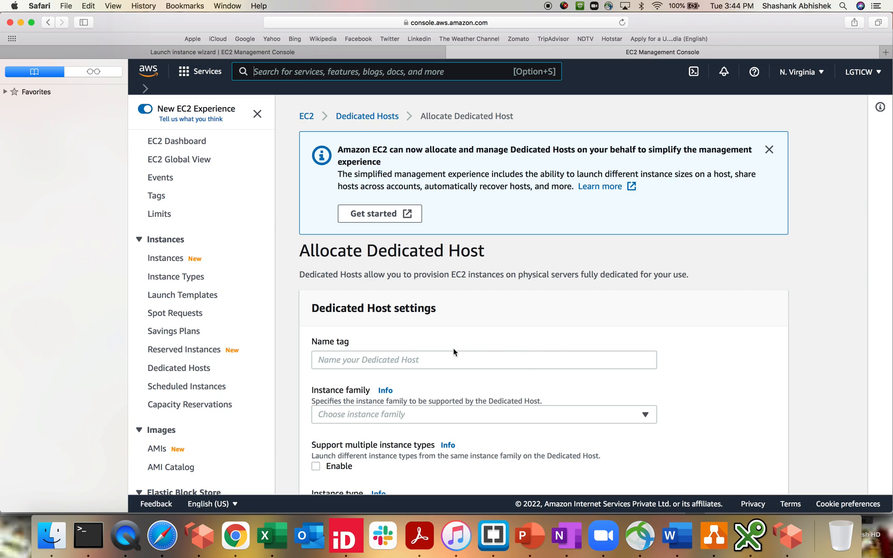
Name the new dedicated host mac-demo.
left_click(443, 364)
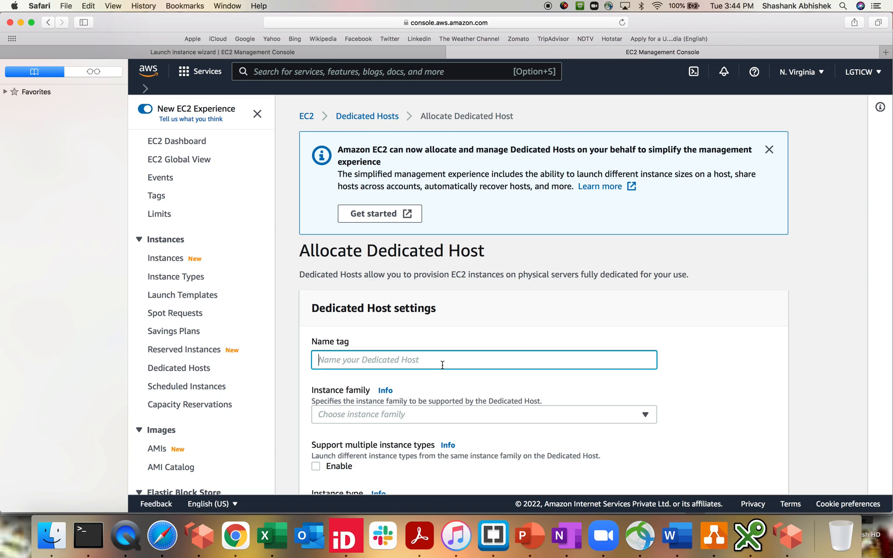
type("Mac-demo")
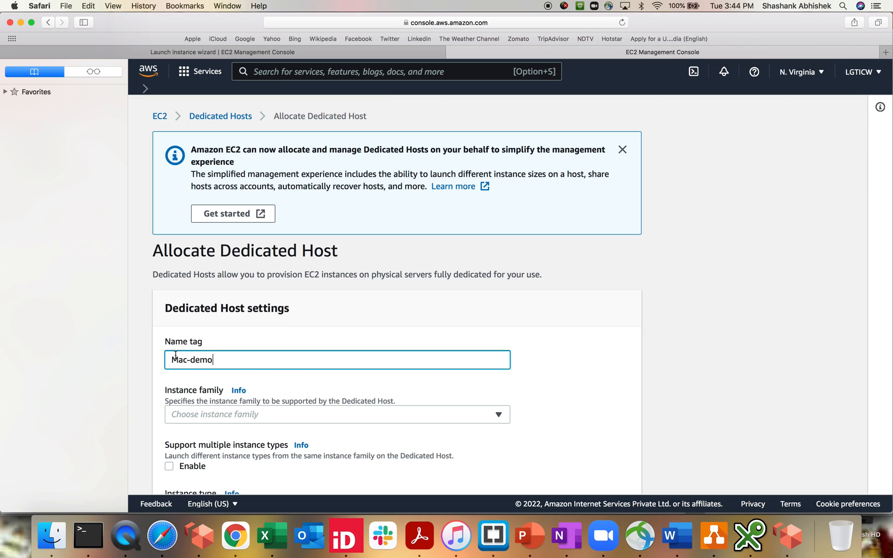
key("BackSpace")
type("m")
Set the dedicated host's instance family to mac1 and its instance type to mac1.metal.
scroll(524, 383, "down", 3)
left_click(249, 341)
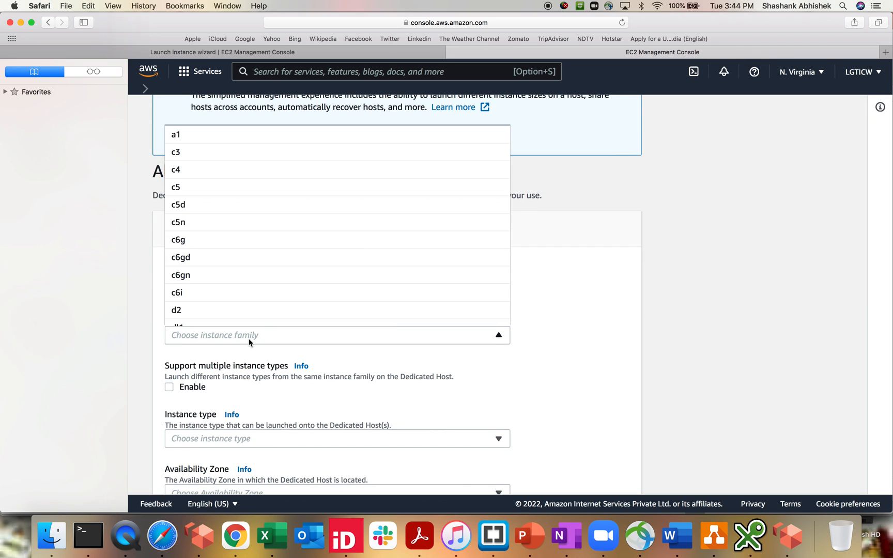
key("m")
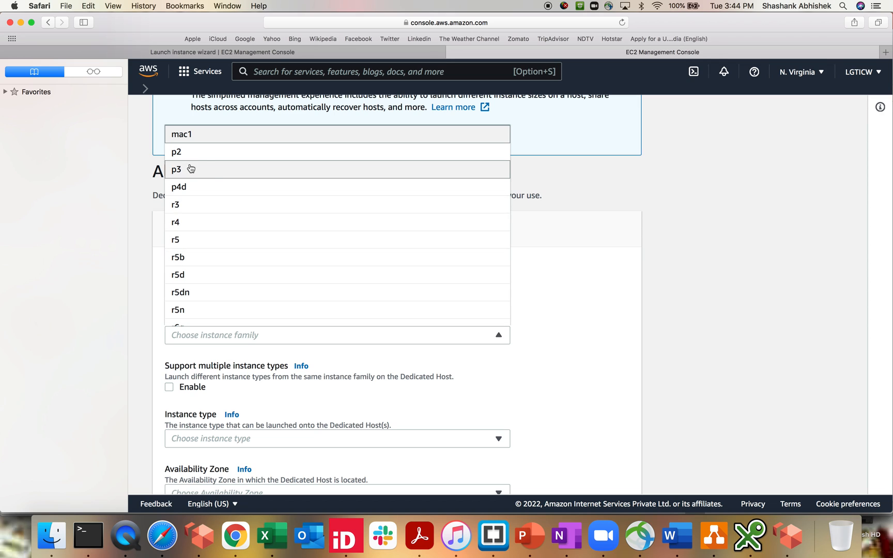
scroll(217, 174, "up", 2)
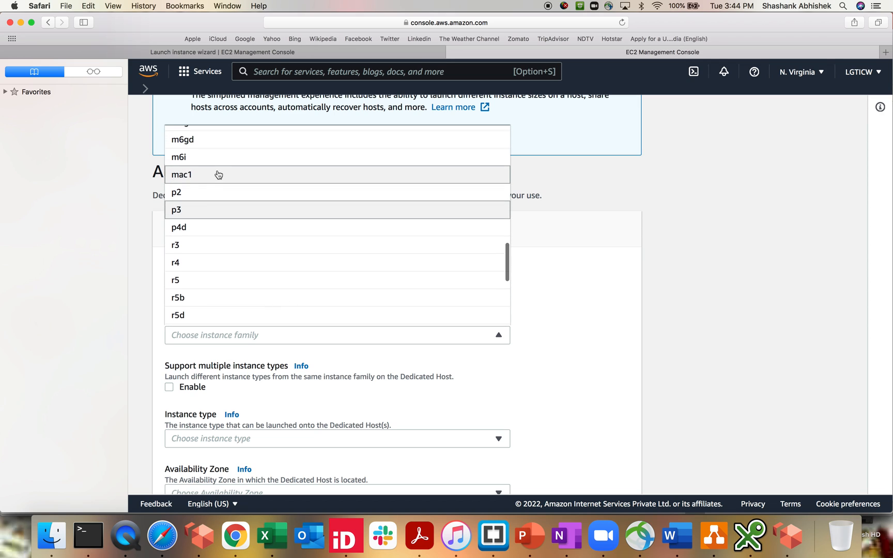
left_click(187, 178)
scroll(600, 383, "down", 3)
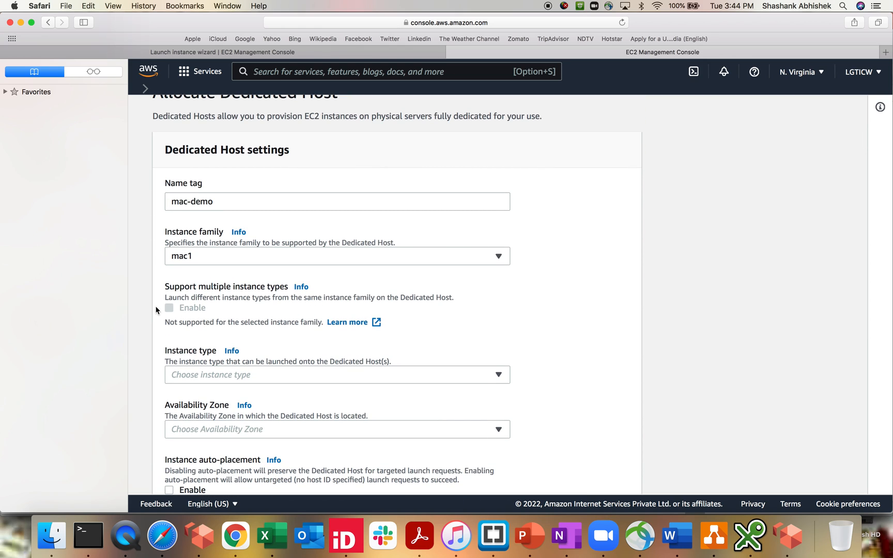
scroll(301, 376, "down", 2)
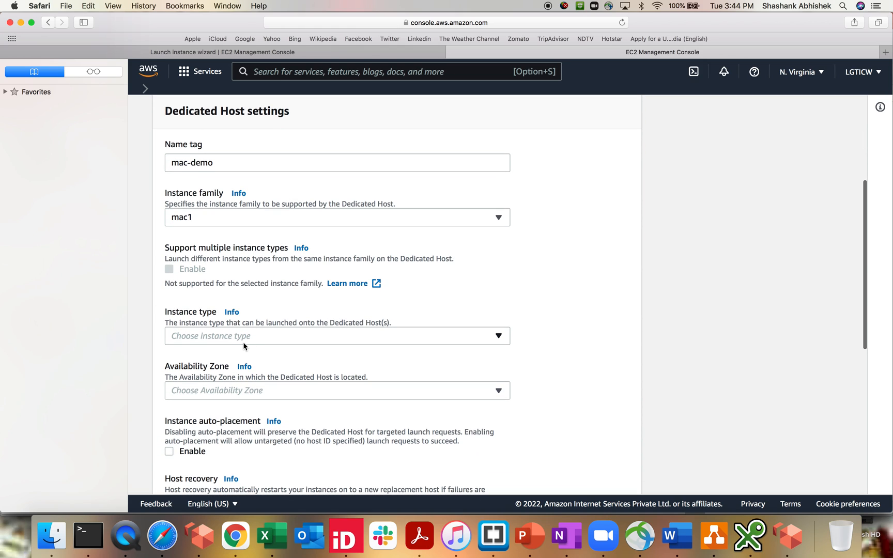
left_click(245, 335)
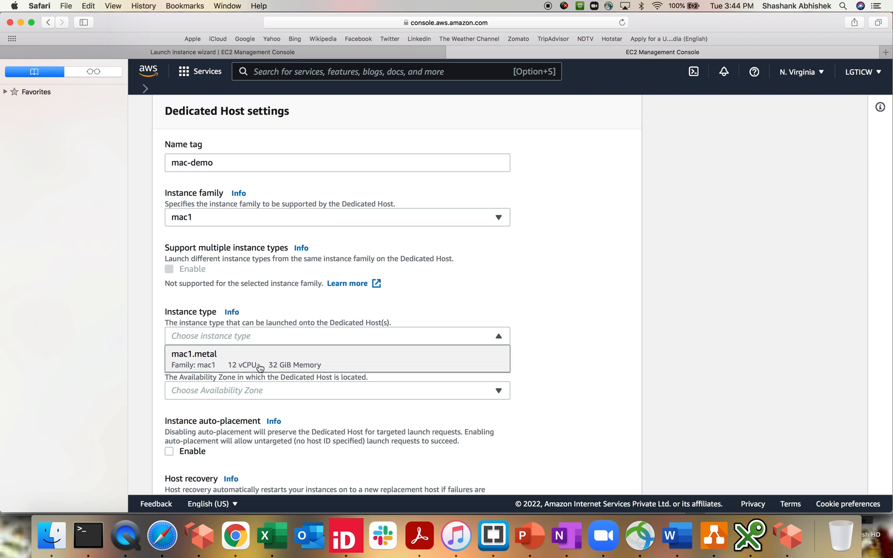
left_click(232, 365)
Choose us-east-1a as the Availability Zone and enable instance auto-placement and host recovery.
scroll(439, 372, "down", 3)
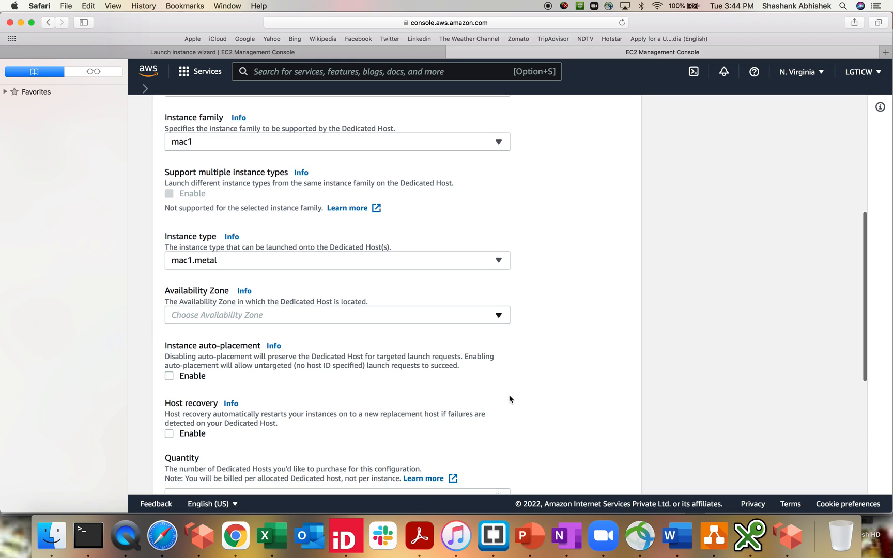
left_click(259, 315)
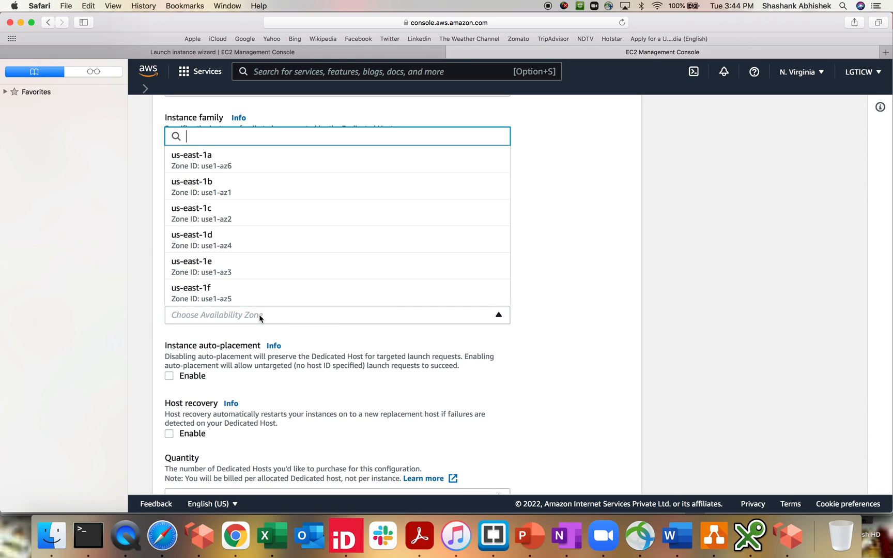
left_click(236, 157)
scroll(535, 356, "down", 3)
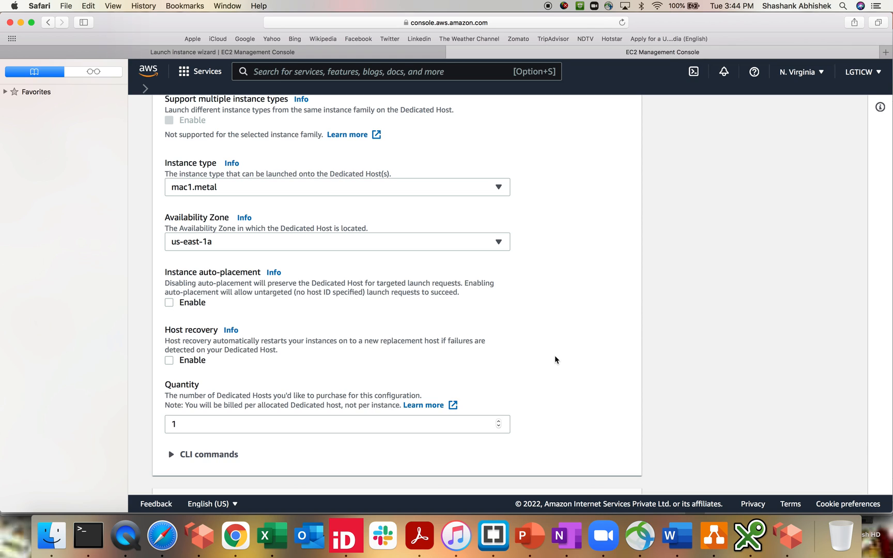
left_click(169, 303)
left_click(170, 360)
Try to allocate the mac-demo dedicated host with host recovery enabled and read the response.
scroll(548, 380, "down", 1)
scroll(547, 380, "down", 3)
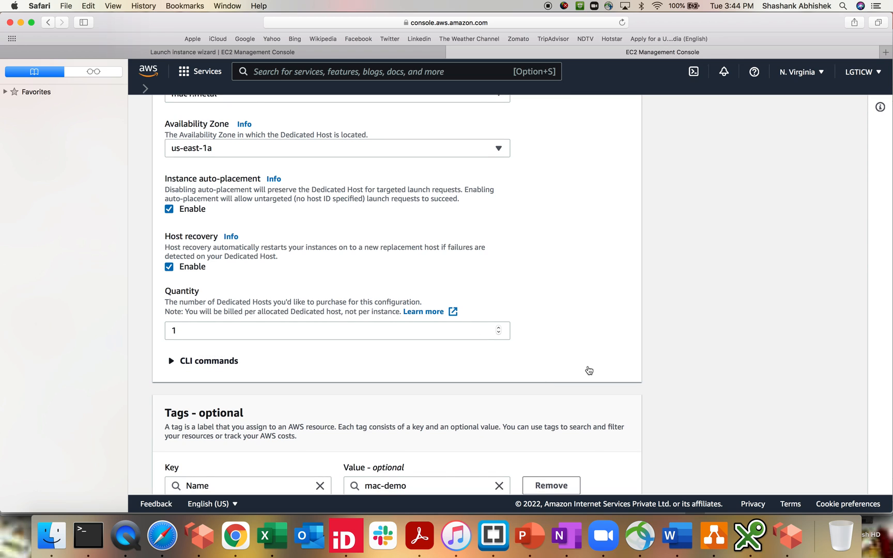
scroll(589, 370, "down", 3)
scroll(389, 325, "down", 2)
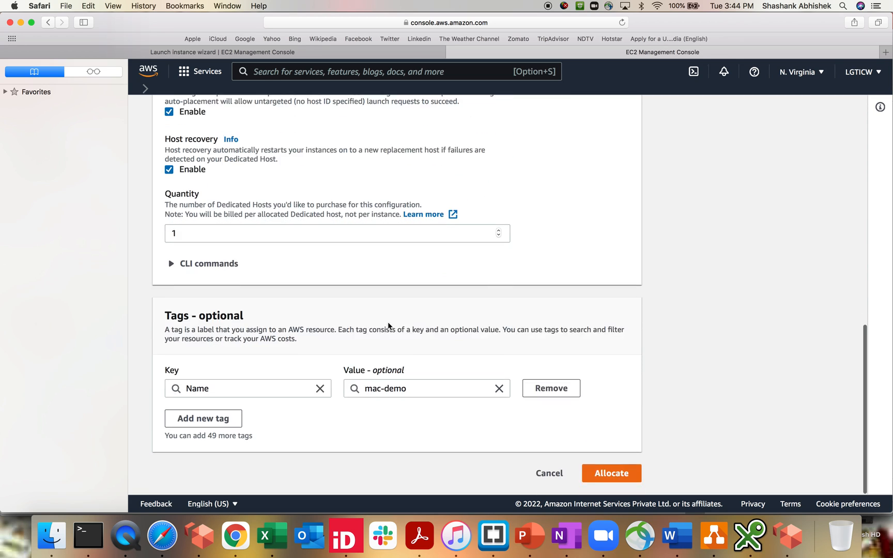
left_click(613, 477)
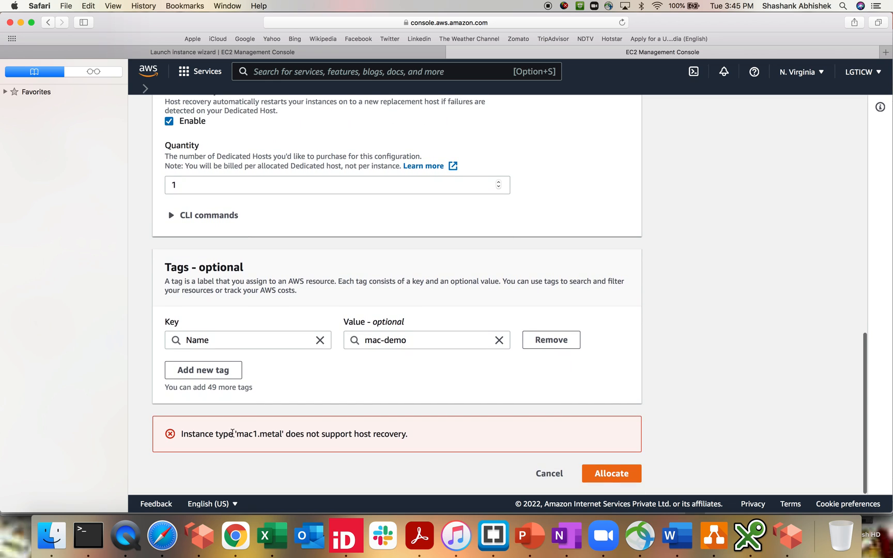
left_click_drag(223, 435, 347, 435)
left_click(347, 437)
Disable host recovery and try again to allocate the dedicated host.
scroll(347, 439, "up", 3)
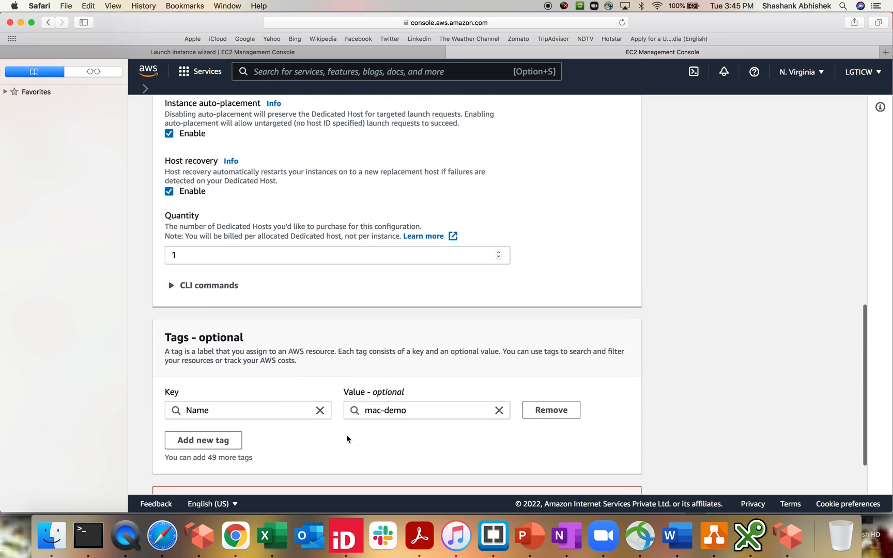
left_click(169, 192)
scroll(427, 263, "down", 3)
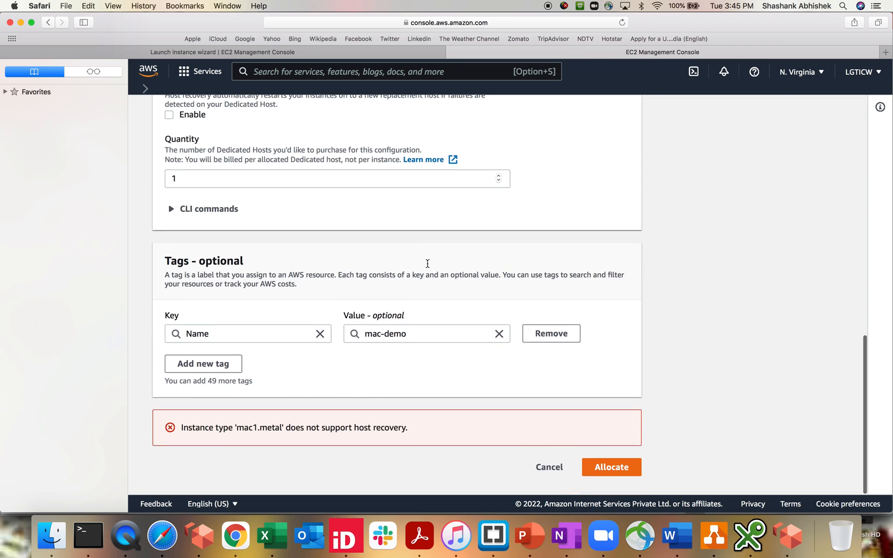
left_click(610, 473)
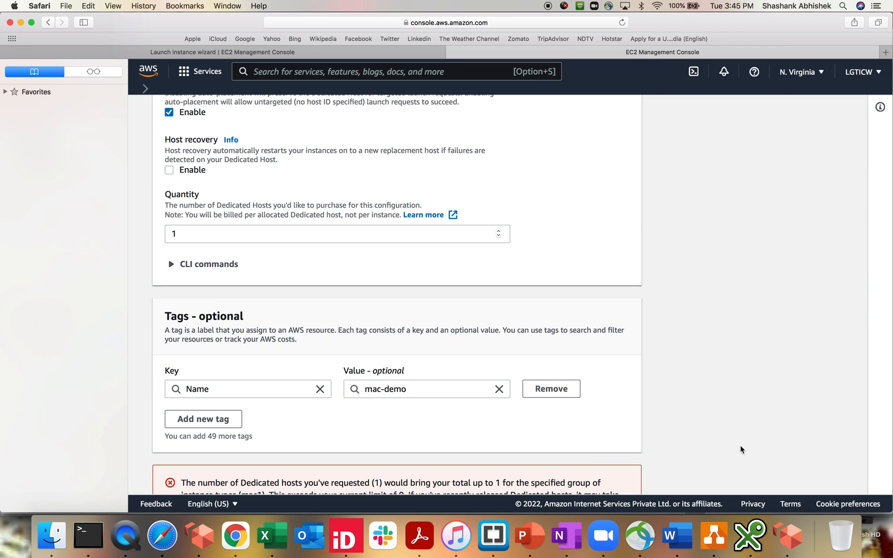
Examine the allocation error for the dedicated host limit and how to request an adjustment.
scroll(740, 445, "down", 3)
left_click_drag(190, 397, 349, 396)
left_click(349, 396)
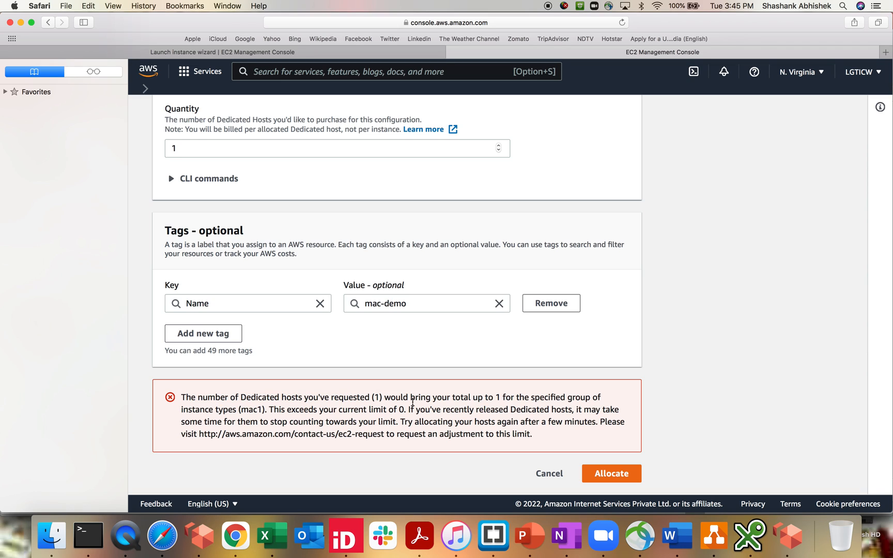
left_click_drag(403, 398, 584, 397)
left_click(524, 403)
left_click(585, 397)
left_click_drag(213, 412, 616, 416)
left_click(323, 413)
left_click(392, 410)
left_click(437, 414)
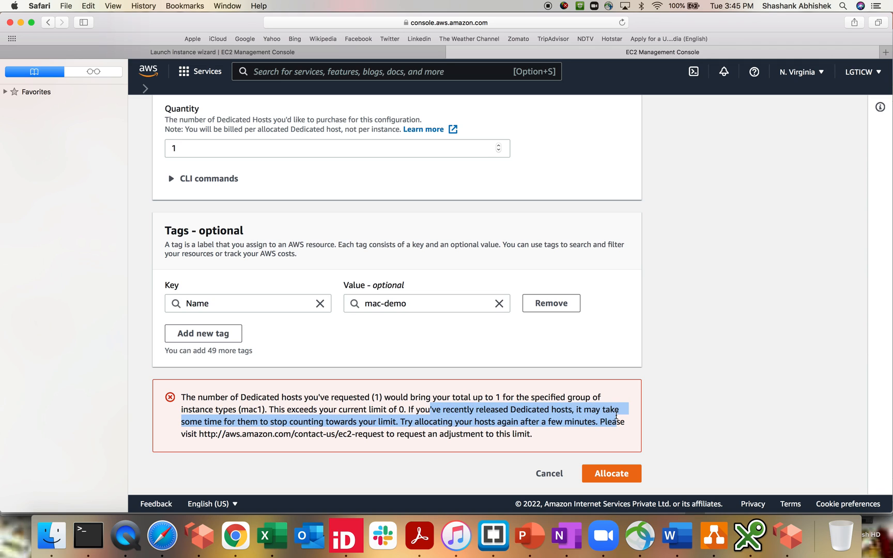
left_click(401, 422)
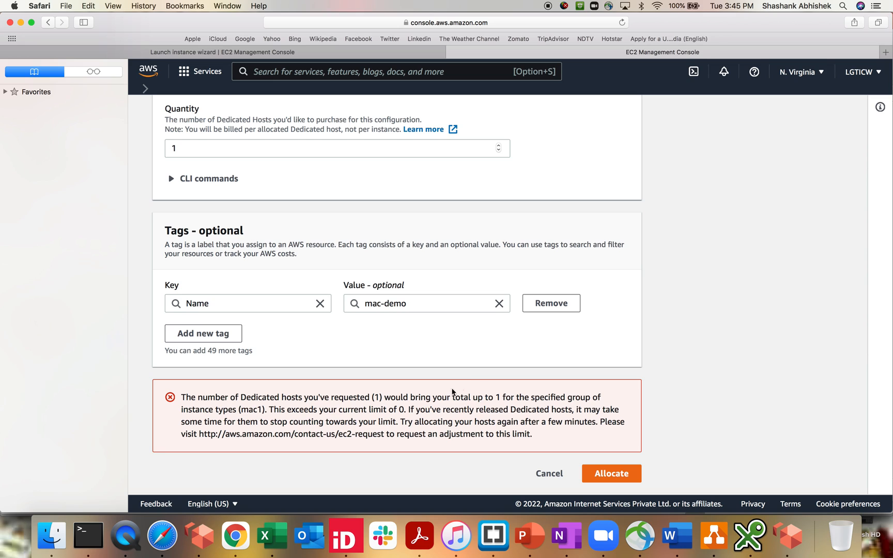
left_click_drag(191, 397, 332, 438)
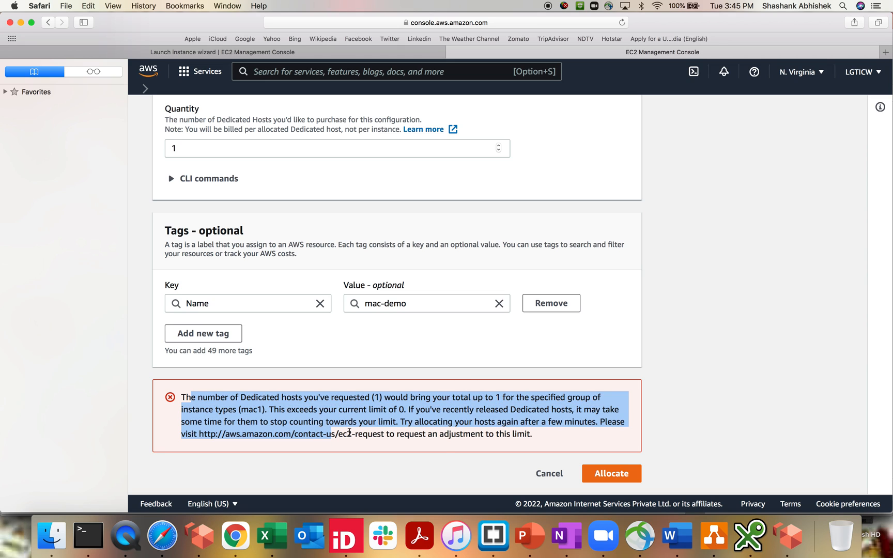
left_click(443, 443)
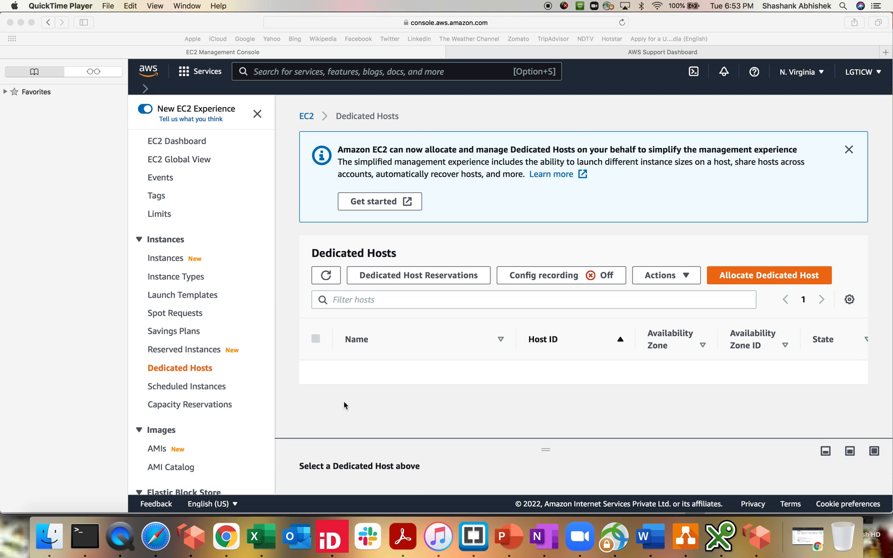
View the host limit error slide in PowerPoint, and return to Safari to read the limit increase request in the AWS Support case.
left_click(516, 538)
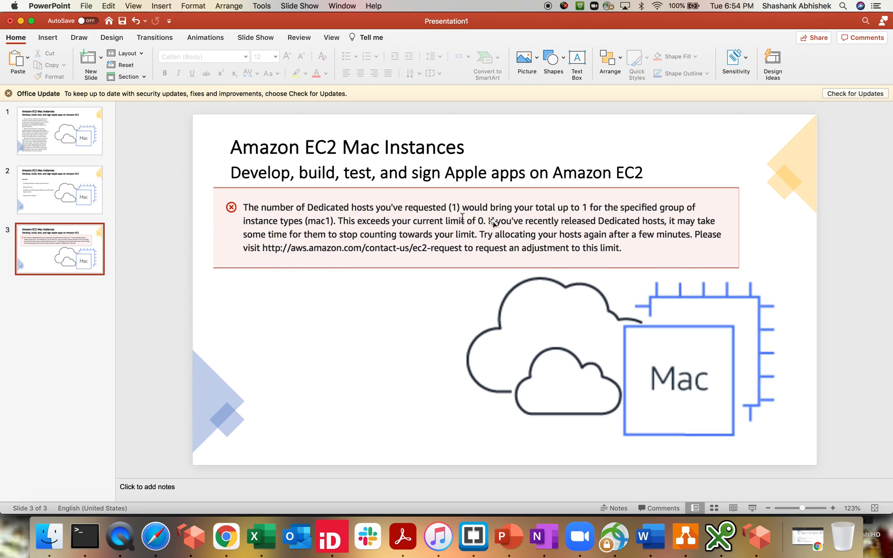
left_click(155, 543)
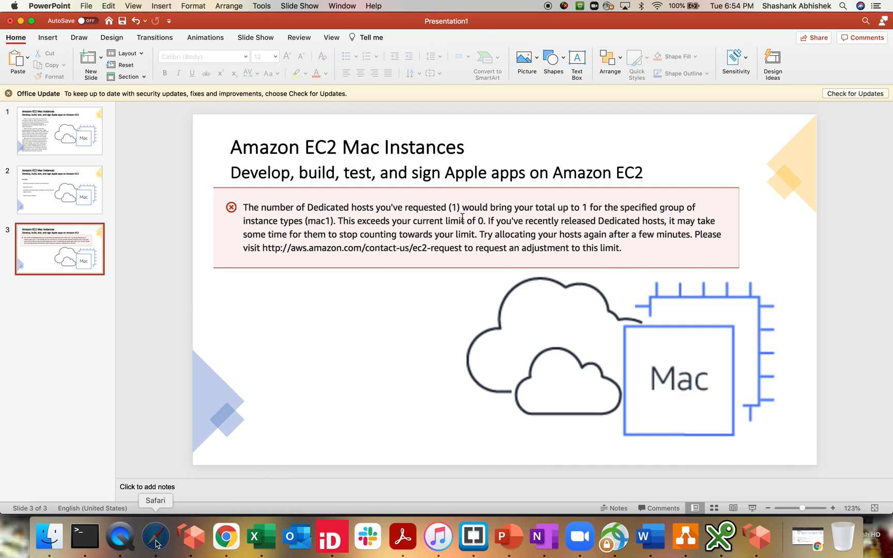
left_click(620, 54)
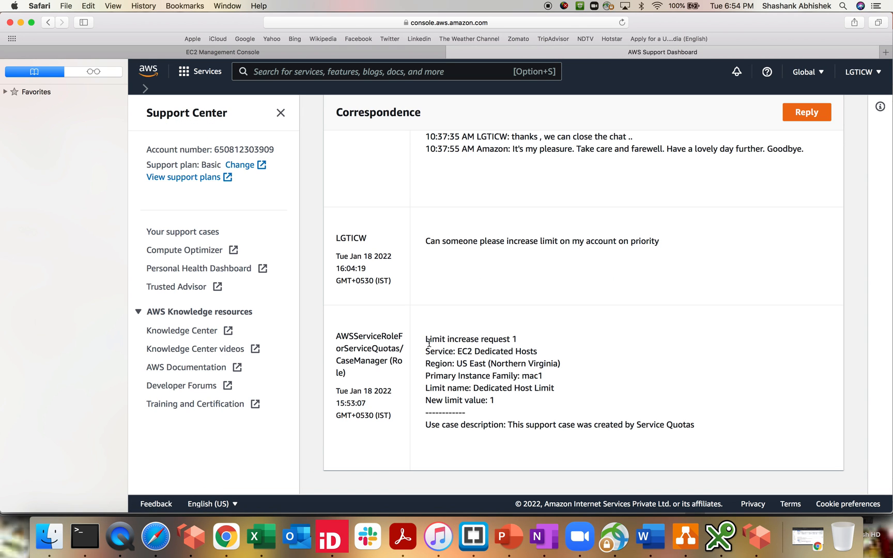
left_click_drag(426, 340, 522, 349)
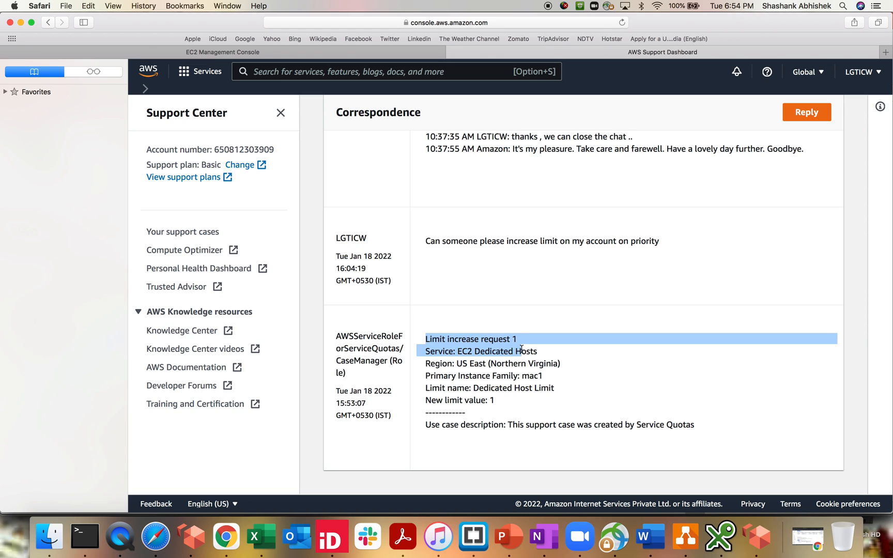
left_click(527, 385)
left_click_drag(453, 363, 577, 364)
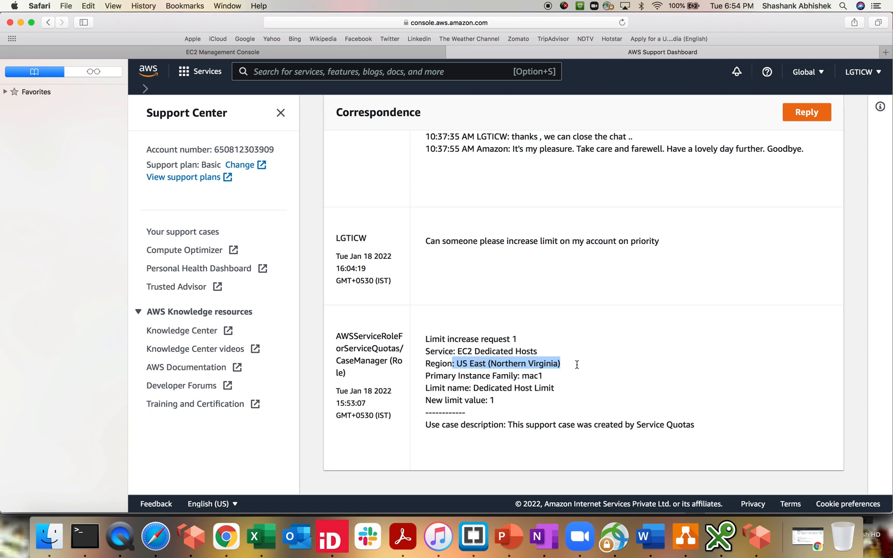
Check the current limit for running MAC1 dedicated hosts in the EC2 limits list, widening the Name column to read it.
left_click(222, 52)
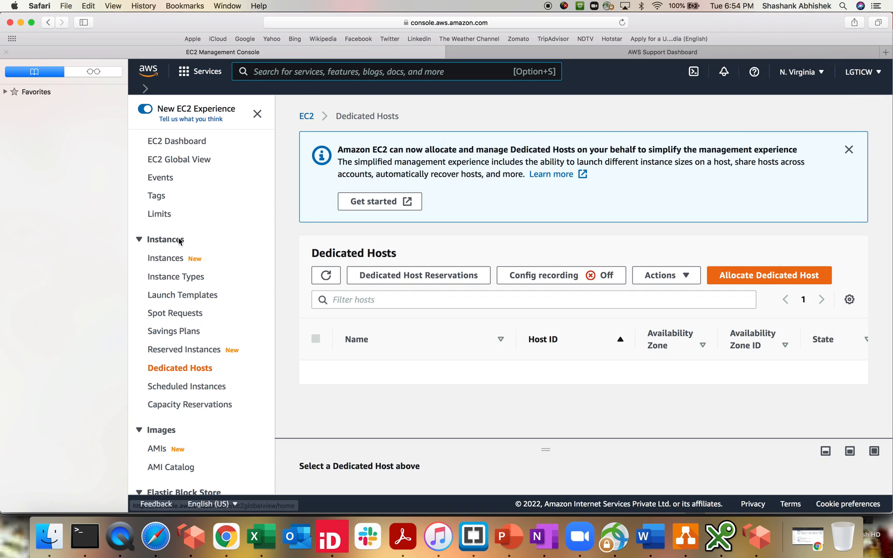
left_click(160, 215)
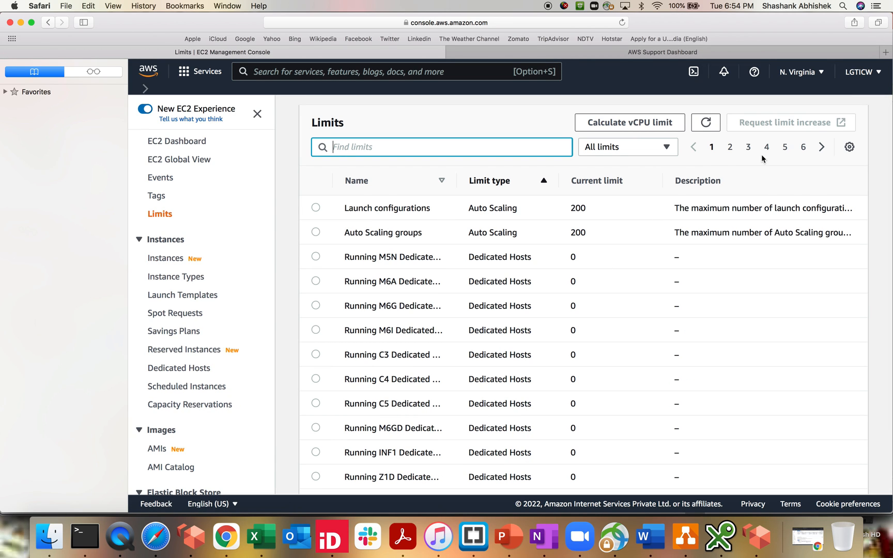
left_click(729, 148)
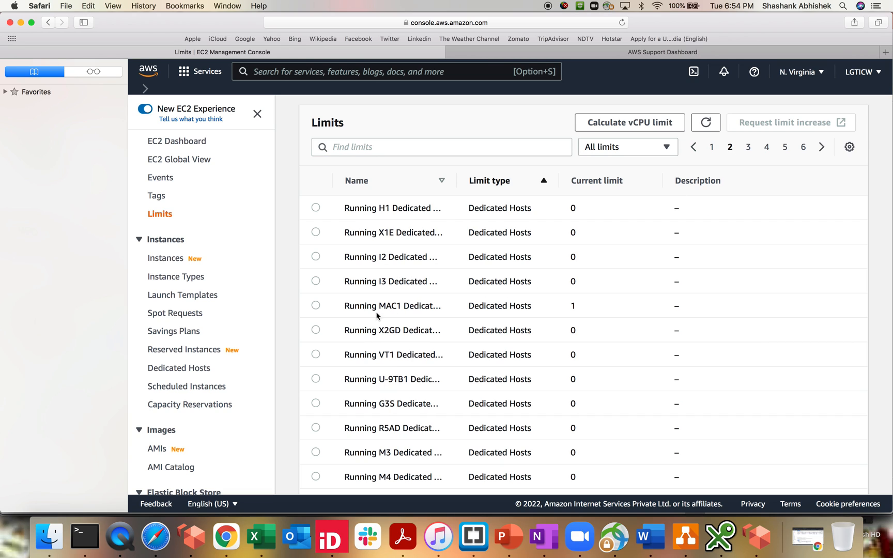
left_click_drag(372, 306, 425, 306)
left_click_drag(458, 182, 500, 179)
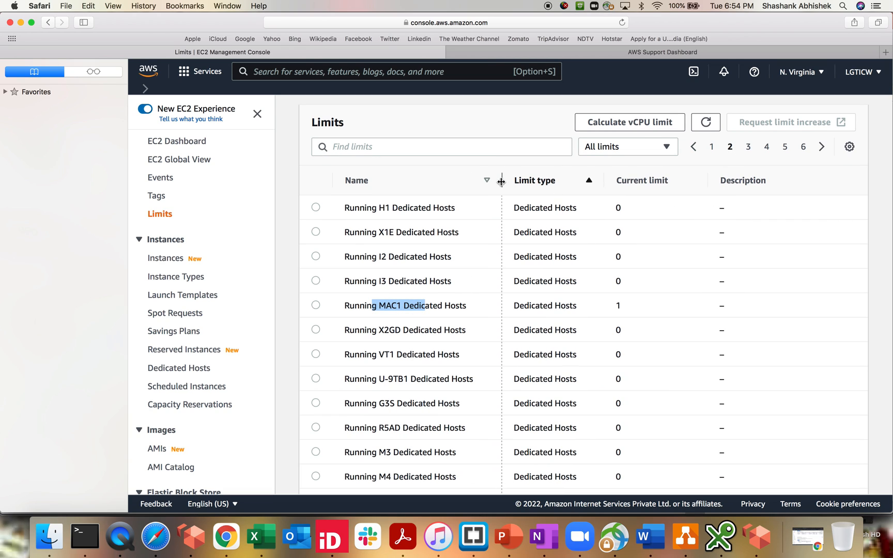
left_click_drag(630, 313, 597, 311)
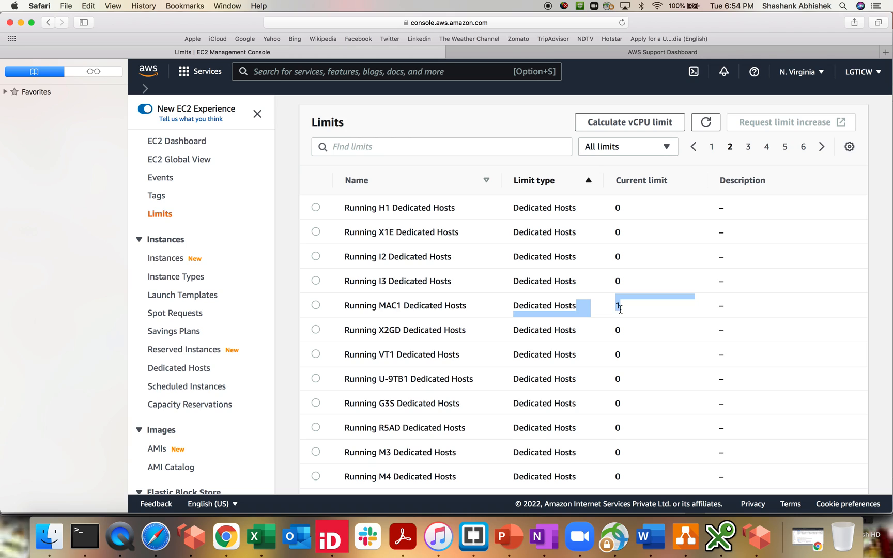
left_click(619, 306)
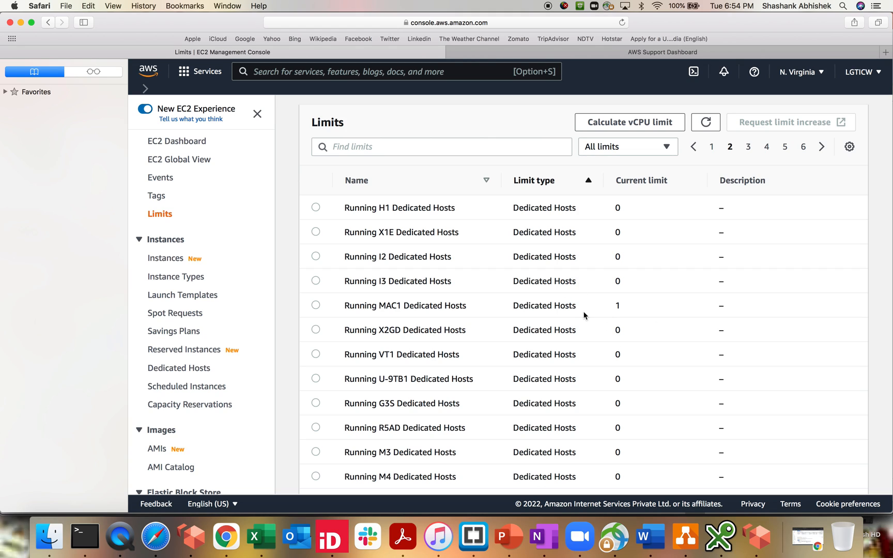
Start allocating a new dedicated host and enter mac-dmo as its name tag.
left_click(176, 370)
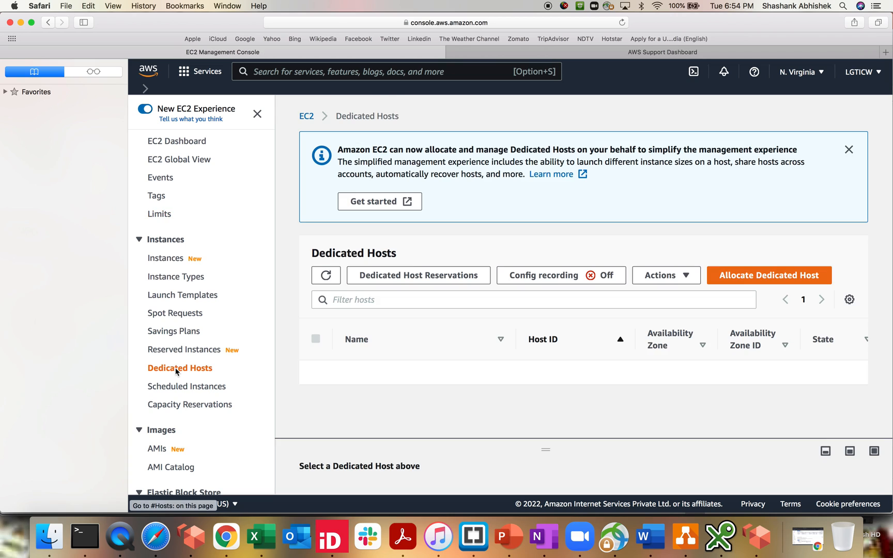
left_click(758, 276)
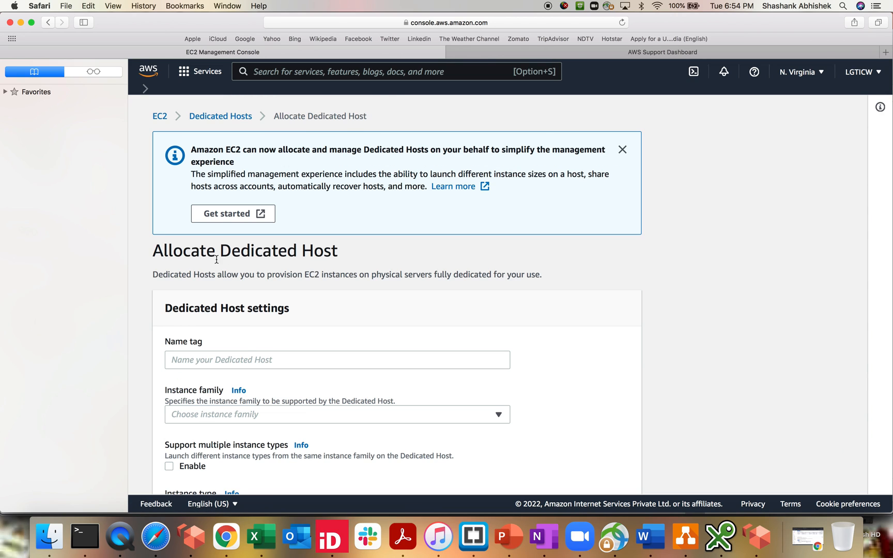
left_click(245, 354)
type("Mac-")
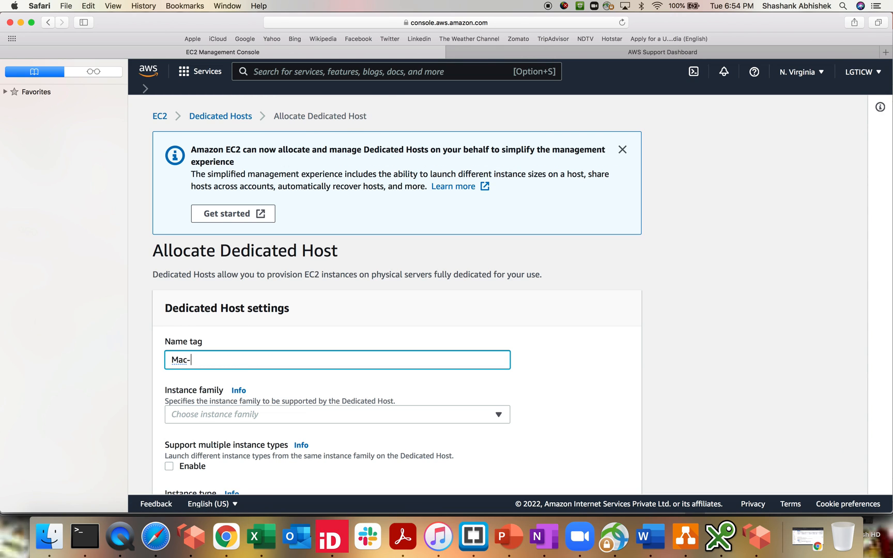
type("dmo")
left_click(179, 359)
key("BackSpace")
type("mo")
scroll(223, 305, "down", 5)
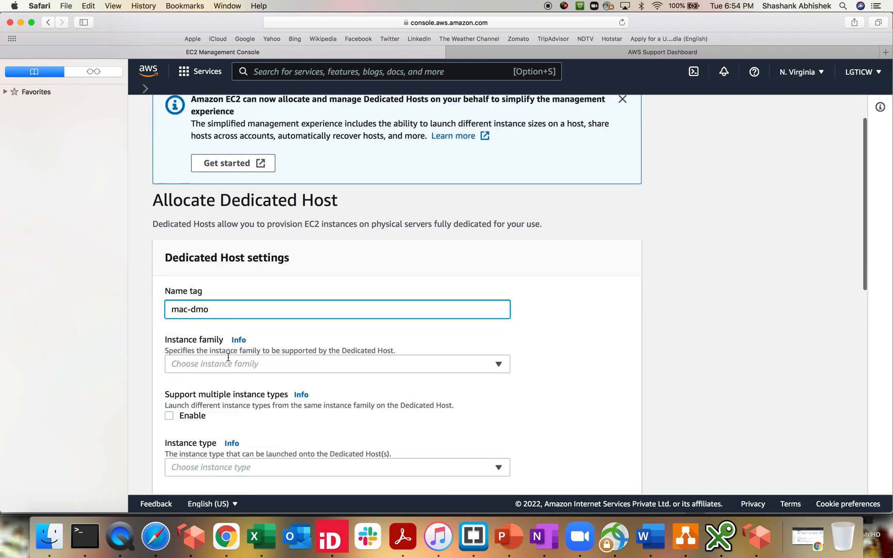
Set the dedicated host's instance family to mac1 and its instance type to mac1.metal.
left_click(223, 299)
key("m")
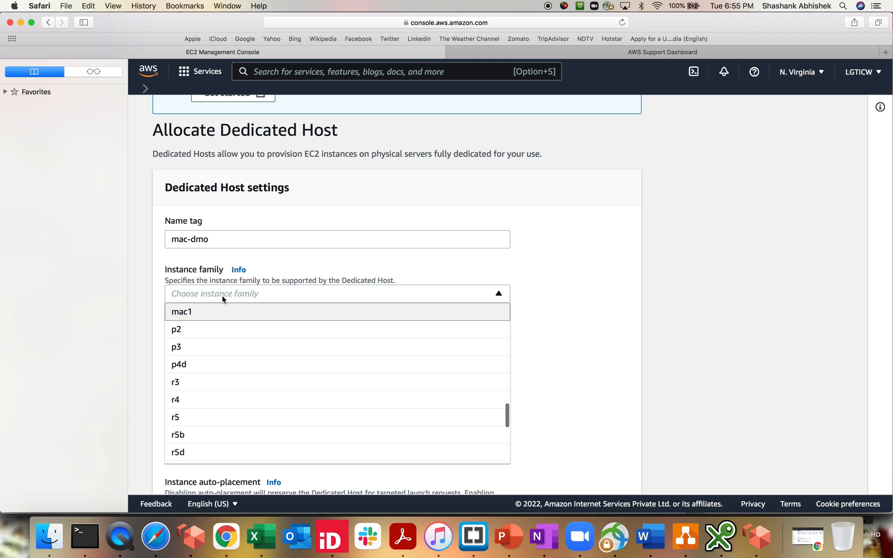
left_click(191, 312)
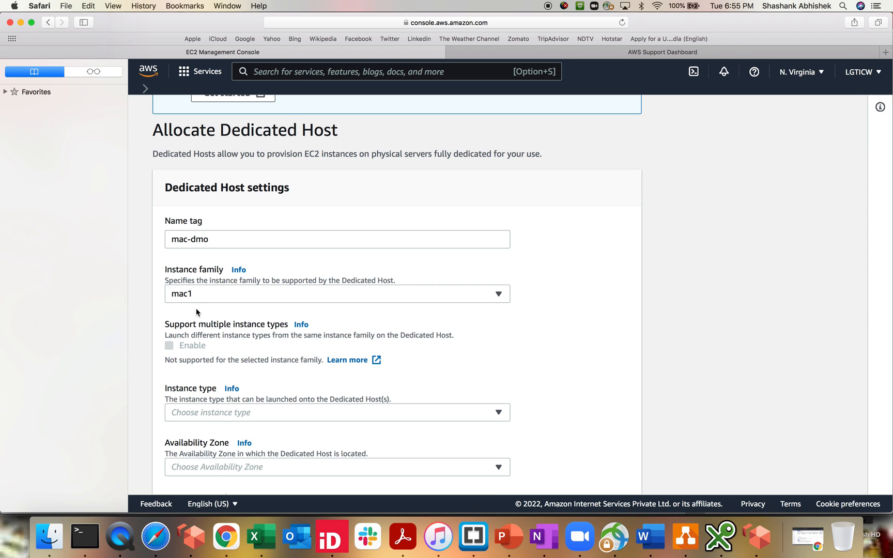
scroll(363, 384, "down", 3)
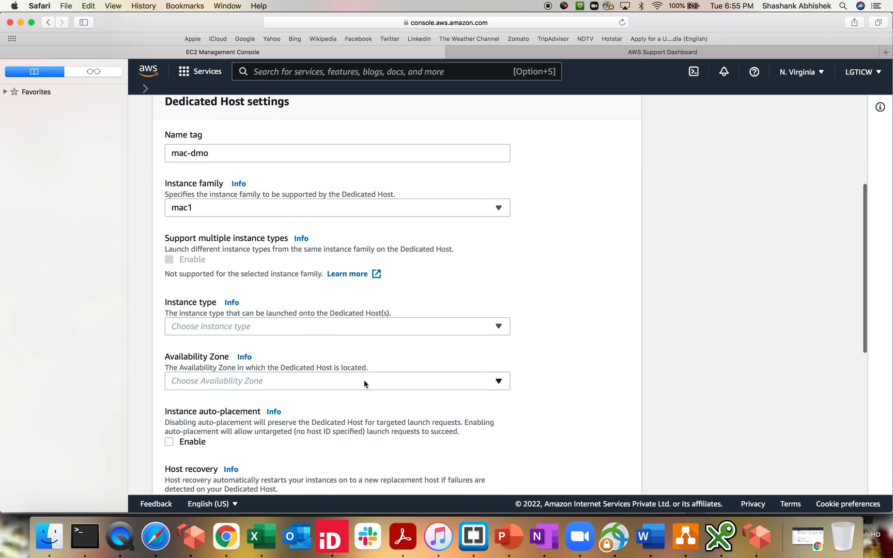
left_click_drag(165, 249, 250, 245)
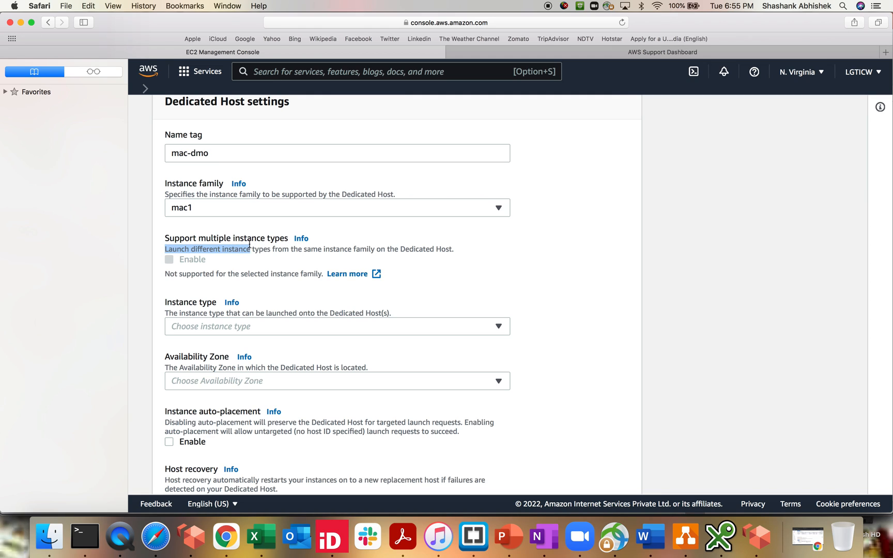
left_click(225, 326)
left_click(203, 353)
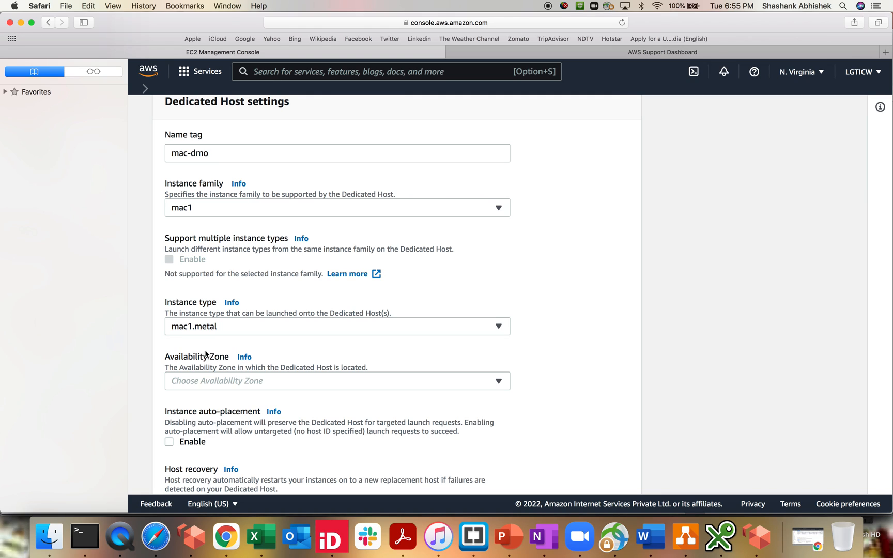
left_click(239, 332)
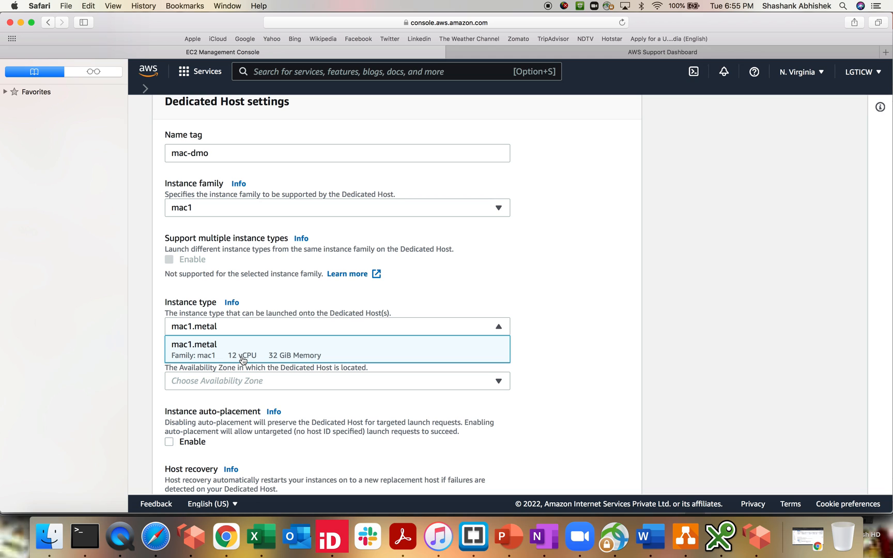
left_click(616, 367)
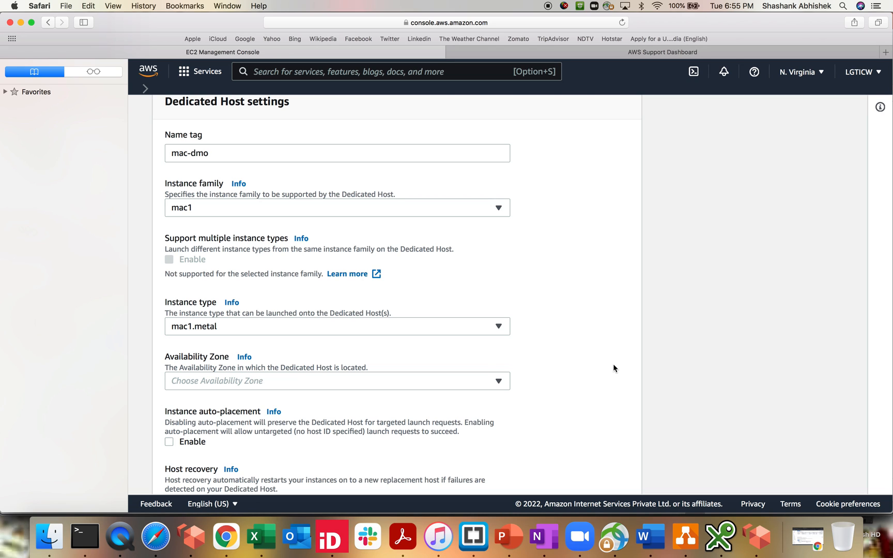
Set the dedicated host's Availability Zone to us-east-1a.
scroll(487, 372, "down", 2)
scroll(487, 372, "down", 1)
left_click(278, 335)
left_click(215, 177)
scroll(332, 310, "down", 4)
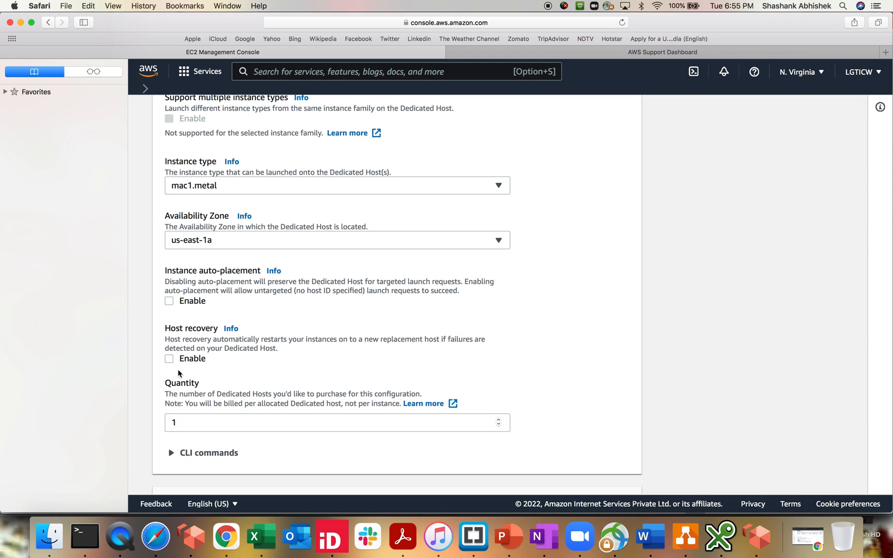
Enable instance auto-placement, keep the quantity at 1, and allocate the dedicated host.
left_click_drag(165, 271, 326, 284)
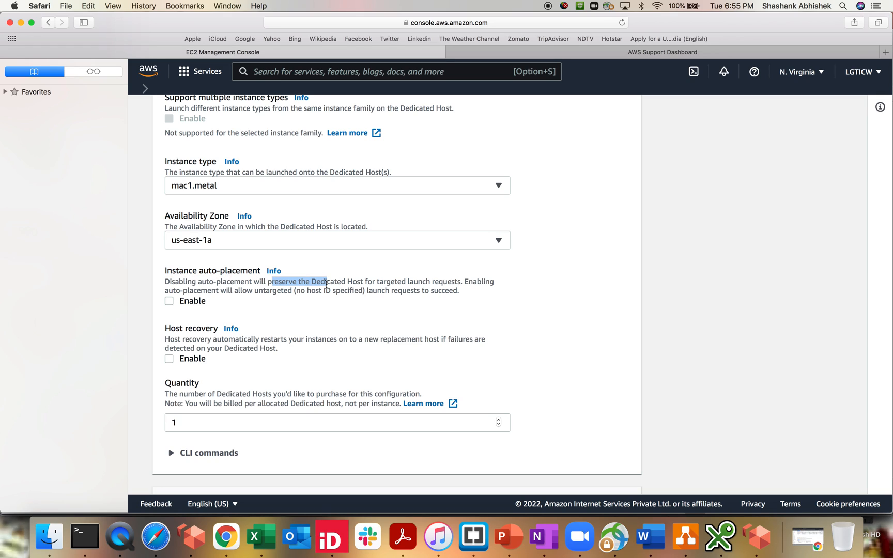
left_click(326, 284)
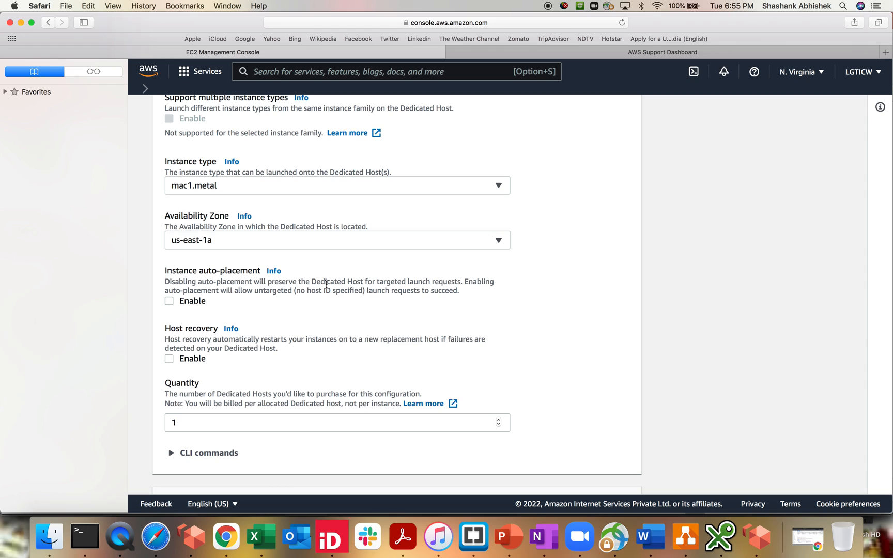
left_click(169, 301)
scroll(326, 284, "down", 4)
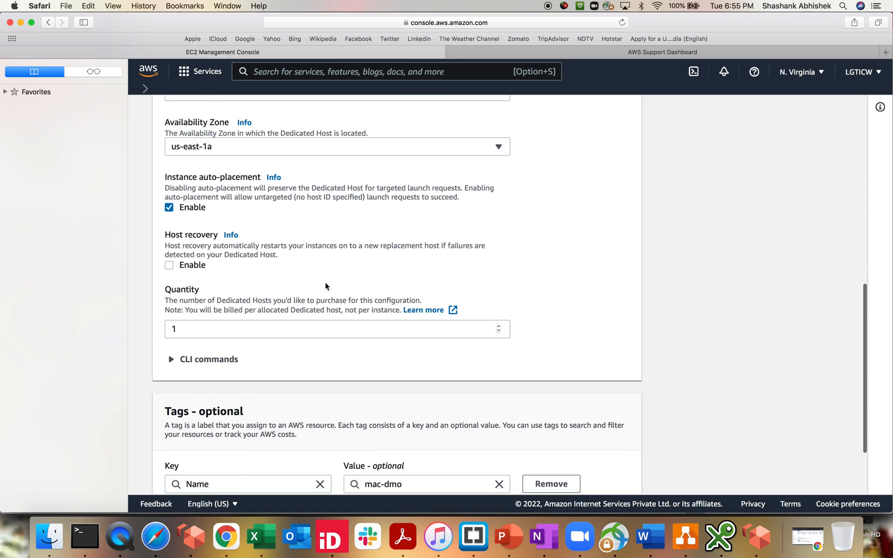
scroll(517, 387, "down", 3)
left_click(605, 476)
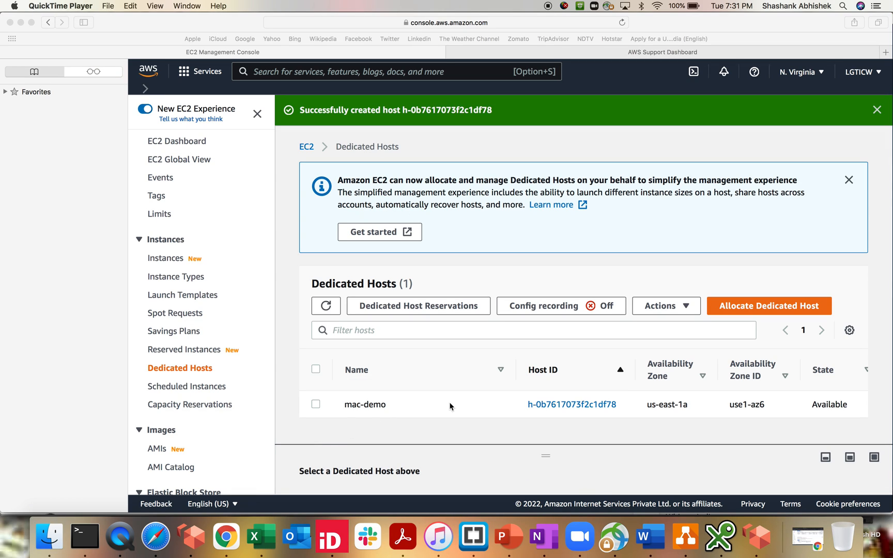
Examine the mac-demo host's row in the Dedicated Hosts list, including state, vCPU utilization, instance type, physical cores and sockets.
left_click(625, 412)
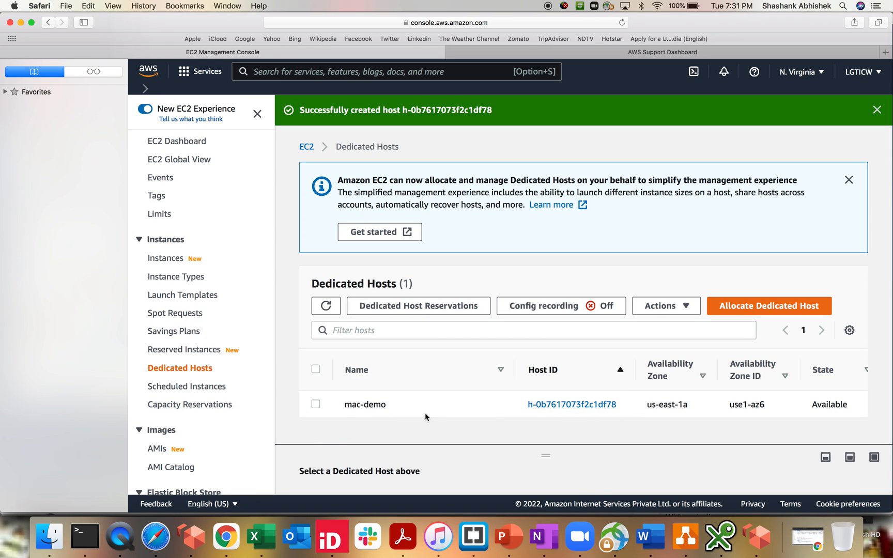
scroll(466, 397, "right", 2)
scroll(466, 395, "right", 1)
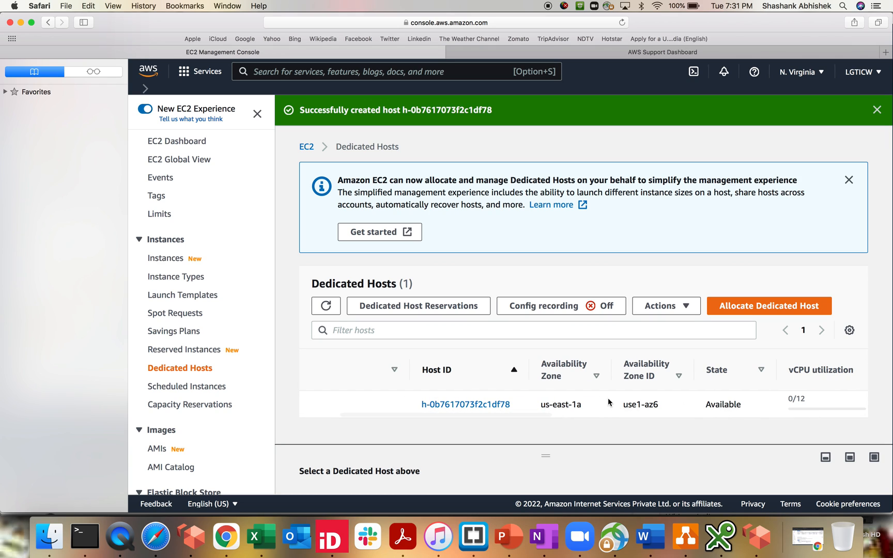
left_click_drag(742, 405, 713, 403)
left_click(713, 403)
scroll(698, 403, "right", 2)
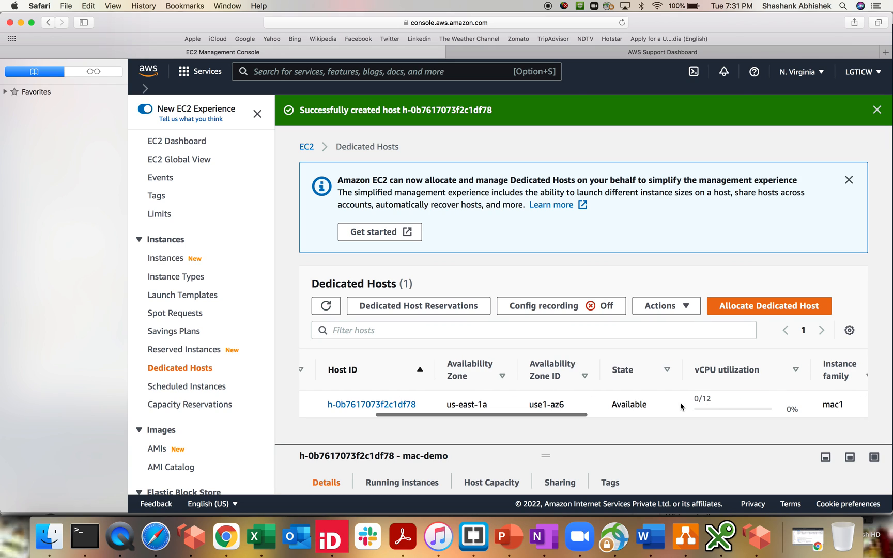
scroll(730, 402, "right", 2)
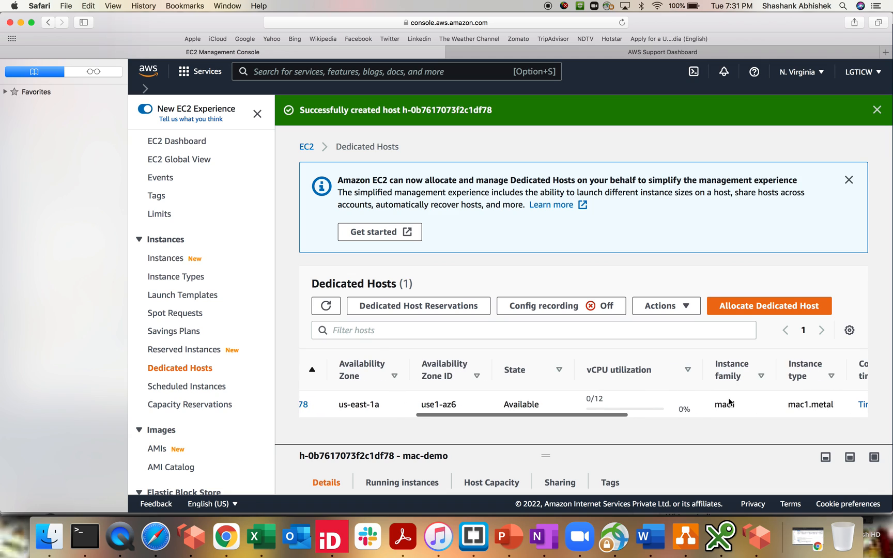
scroll(744, 413, "right", 2)
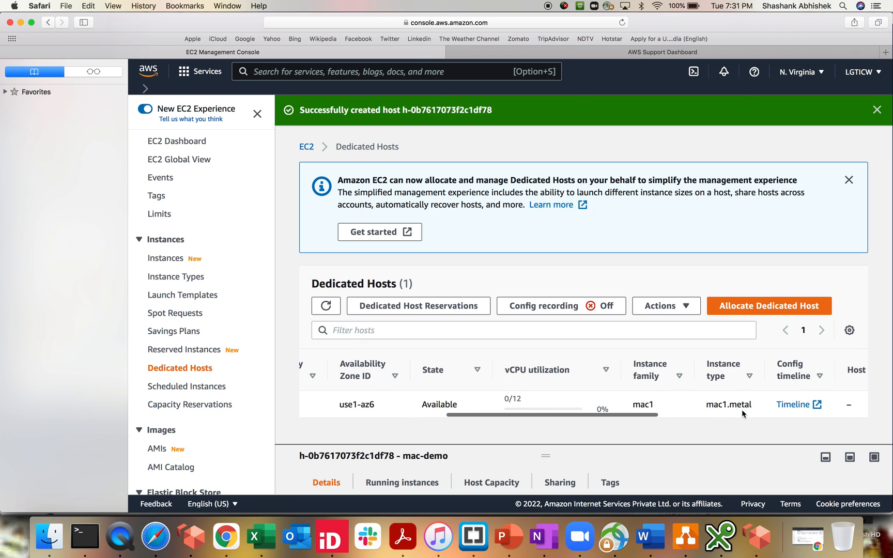
left_click_drag(707, 404, 753, 408)
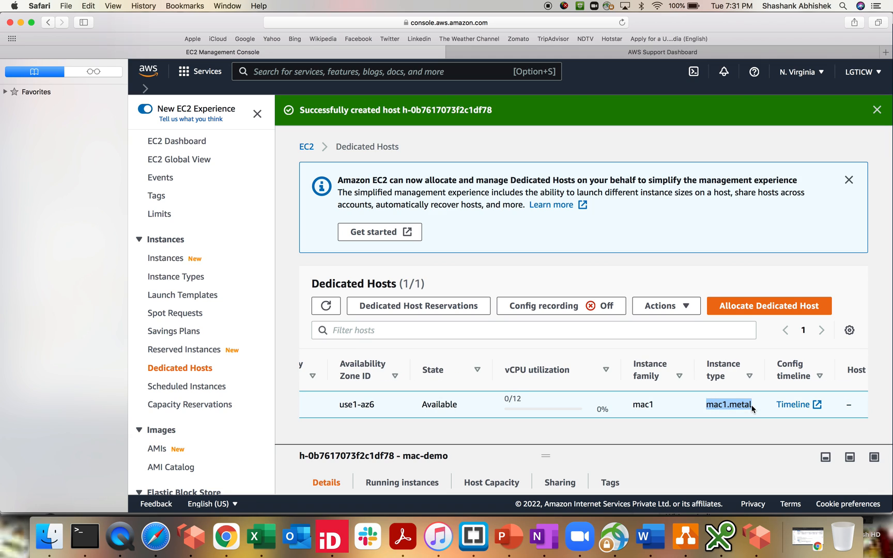
scroll(752, 408, "right", 8)
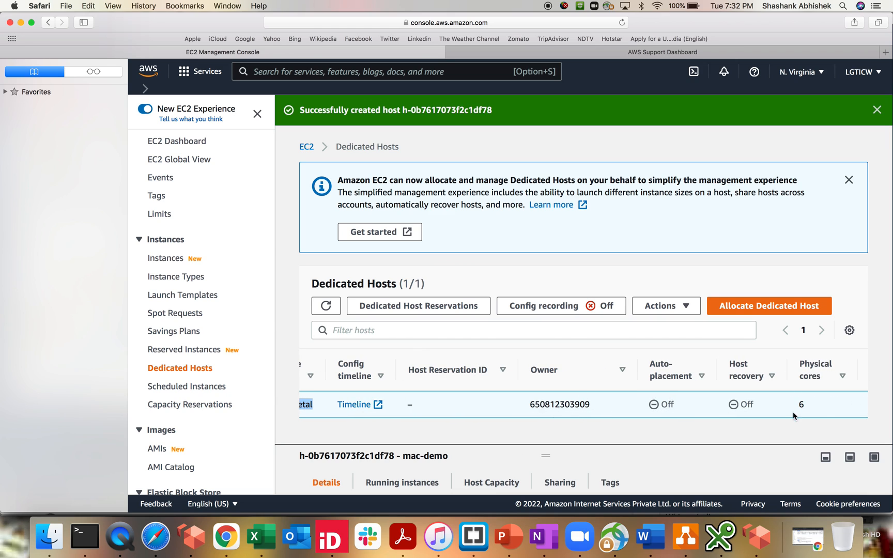
scroll(812, 417, "right", 2)
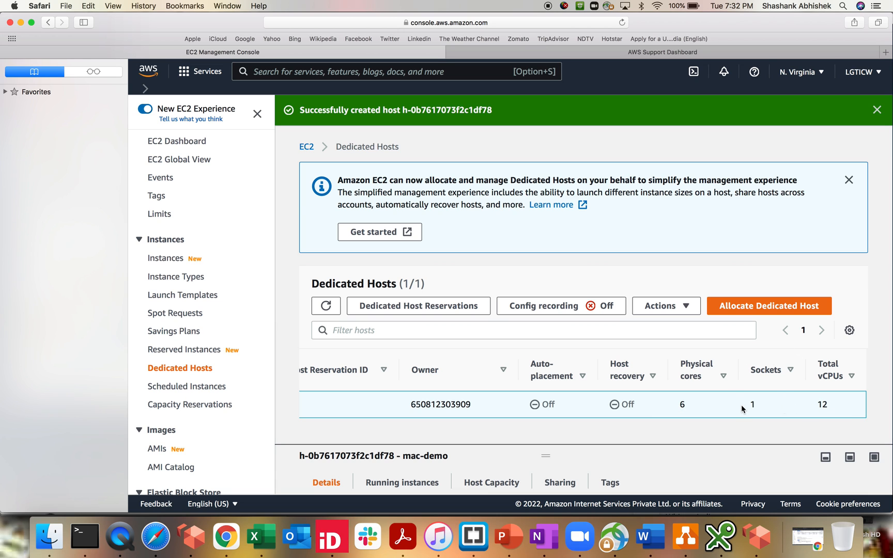
scroll(741, 405, "left", 5)
scroll(741, 405, "left", 2)
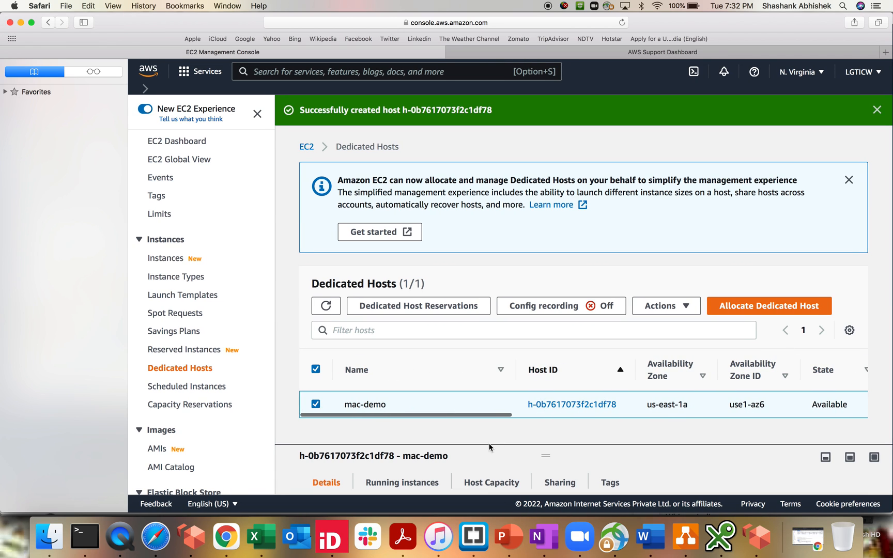
Dismiss the two banners above the Dedicated Hosts list and check the mac-demo host's details.
left_click(849, 180)
left_click(879, 111)
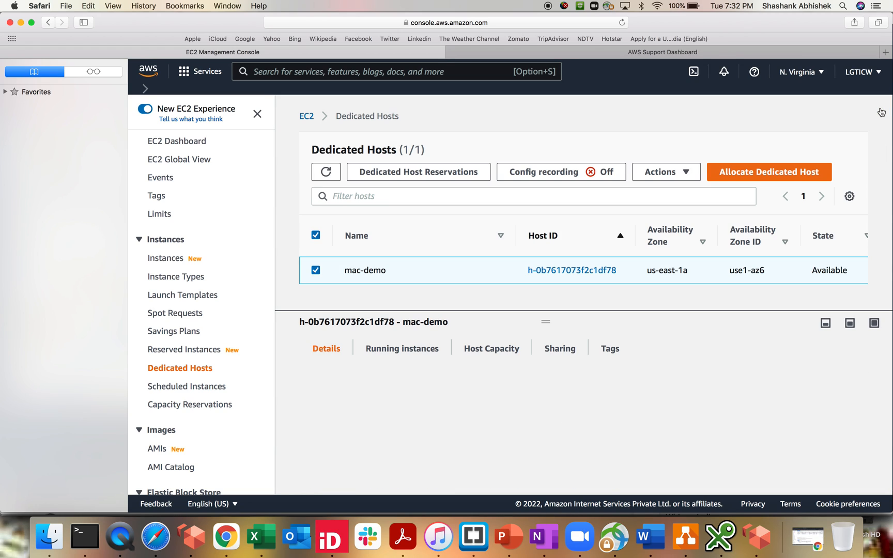
left_click(395, 341)
scroll(455, 431, "down", 1)
left_click(321, 354)
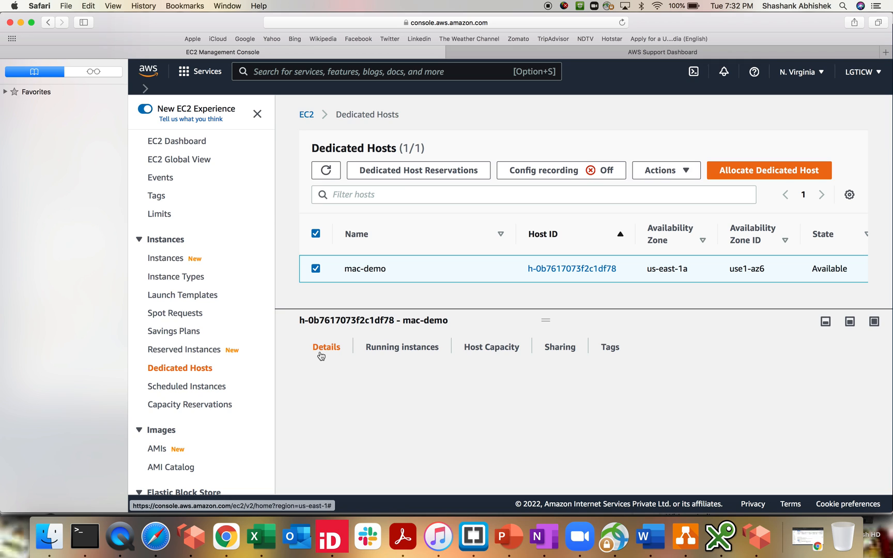
Start launching a new EC2 instance, search the AMIs for mac, and select macOS Catalina 10.15.7.
left_click(161, 257)
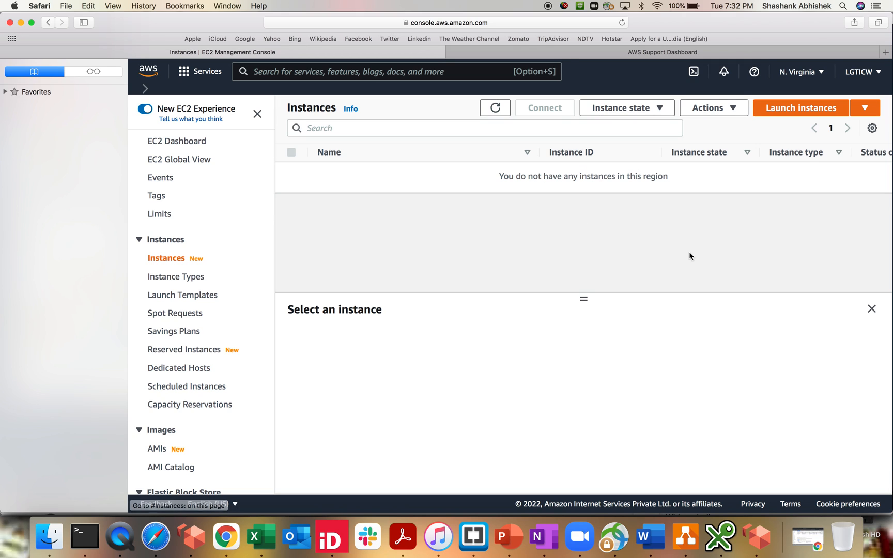
left_click(802, 111)
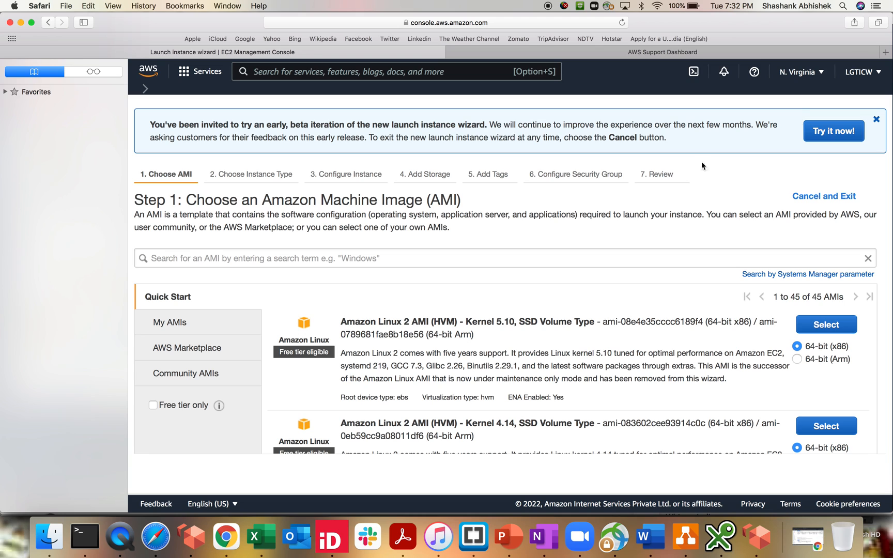
left_click(328, 256)
type("macc")
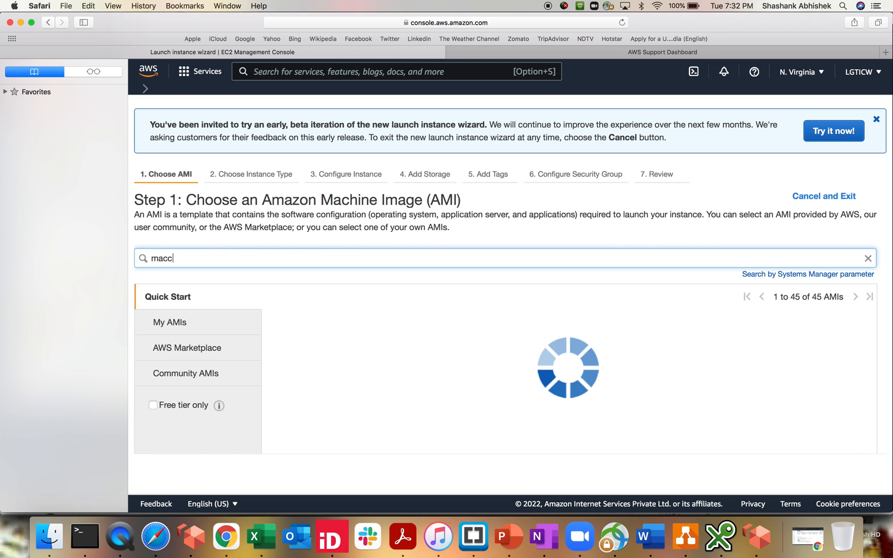
key("BackSpace")
scroll(456, 361, "down", 1)
scroll(456, 360, "down", 5)
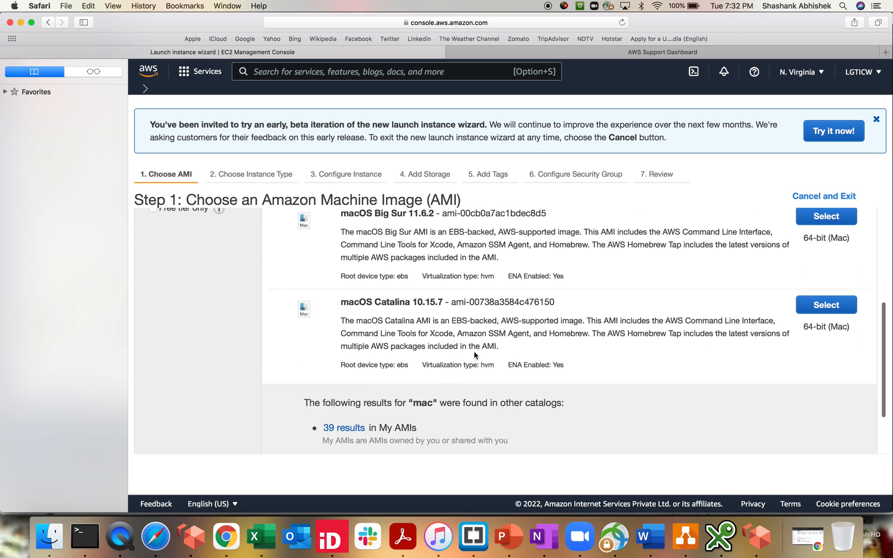
left_click(823, 307)
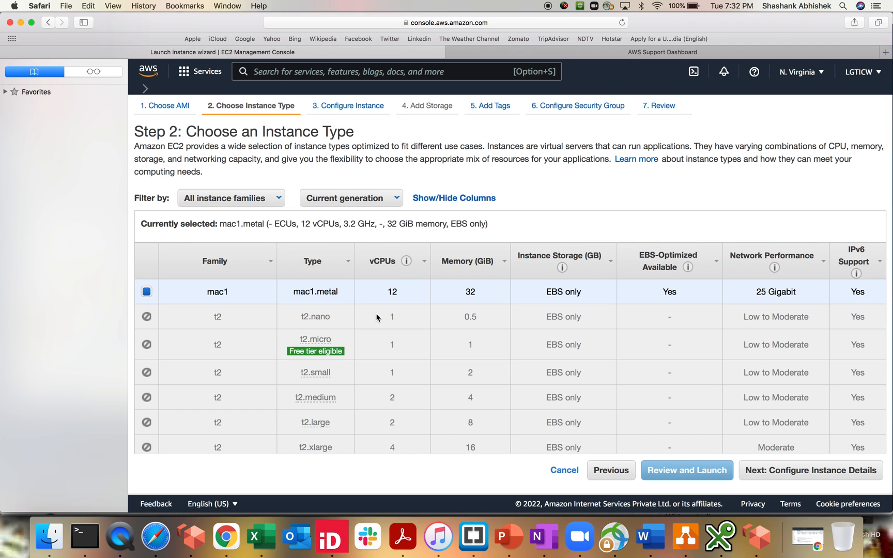
Configure the mac1.metal instance with network myVPC, subnet Public_Subnet1 in us-east-1a, and auto-assign public IP enabled.
left_click(811, 475)
left_click(443, 291)
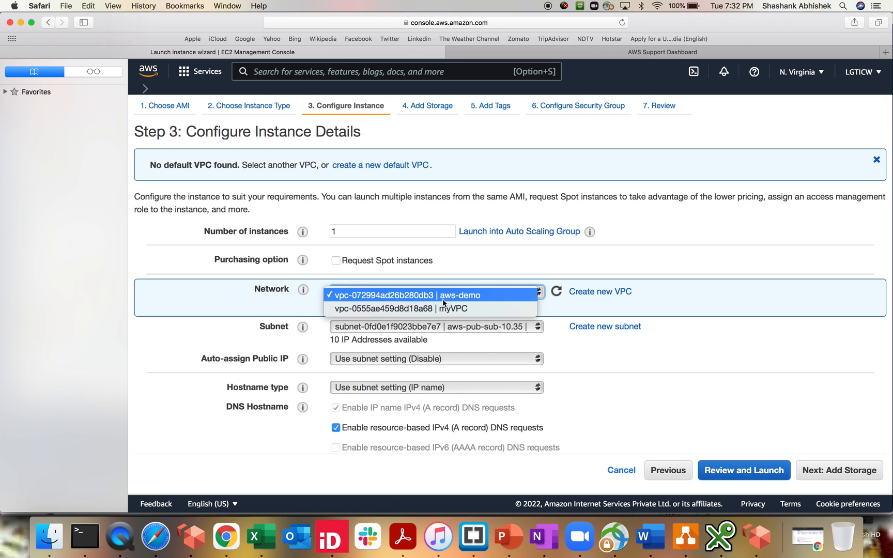
left_click(440, 310)
left_click(459, 326)
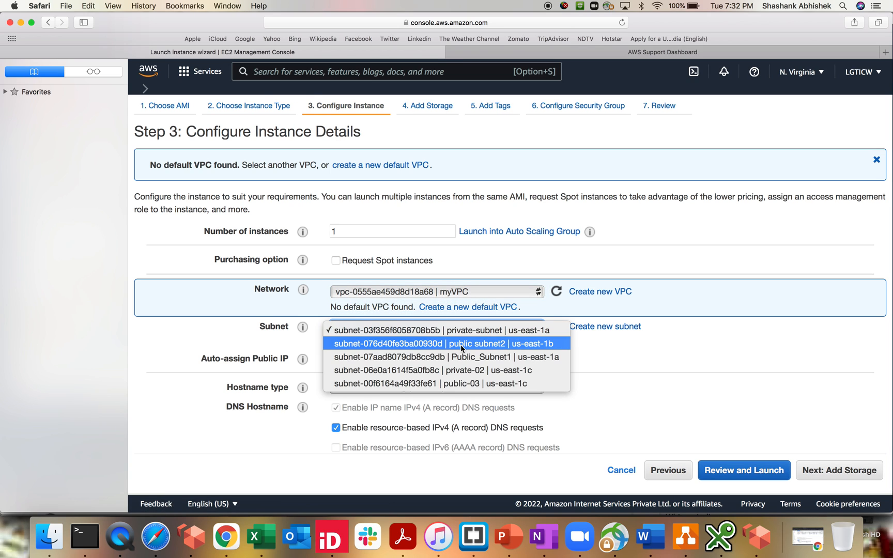
left_click(466, 357)
left_click(393, 312)
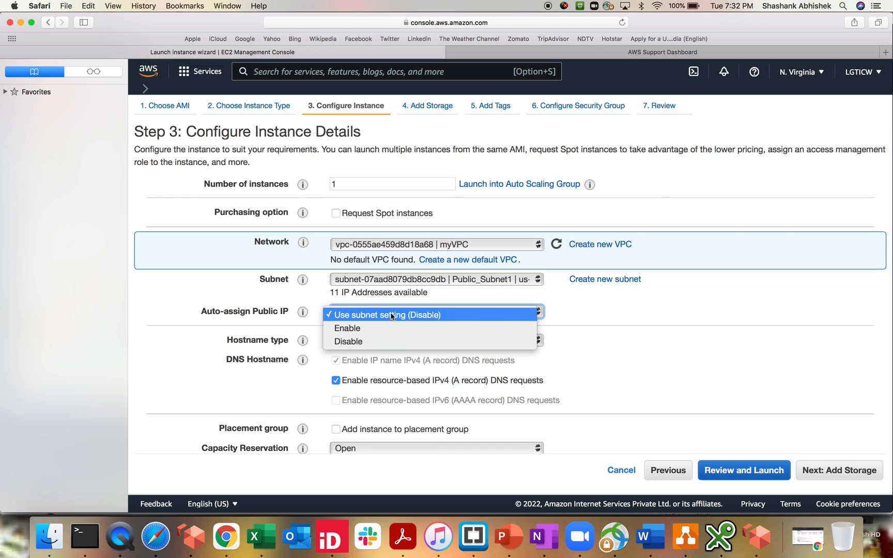
left_click(355, 335)
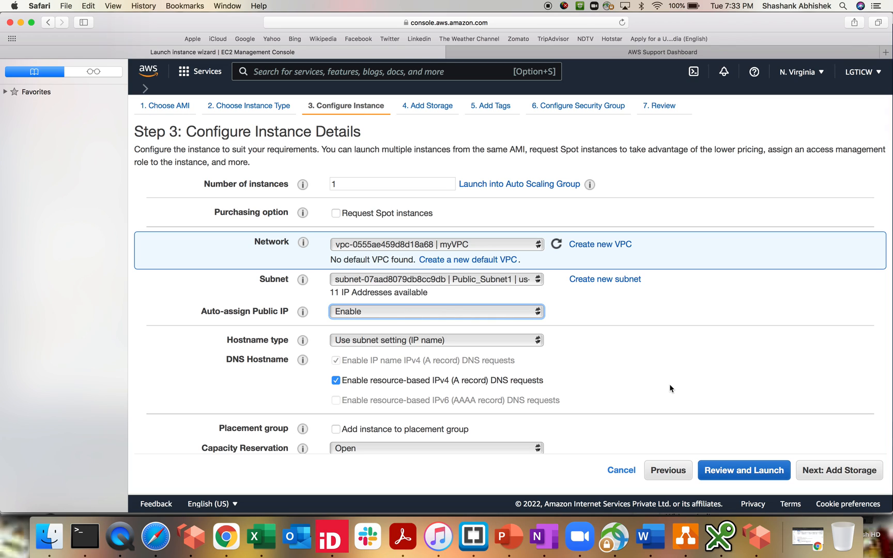
Review the available IAM roles for the instance, leaving the IAM role at None.
scroll(670, 388, "down", 4)
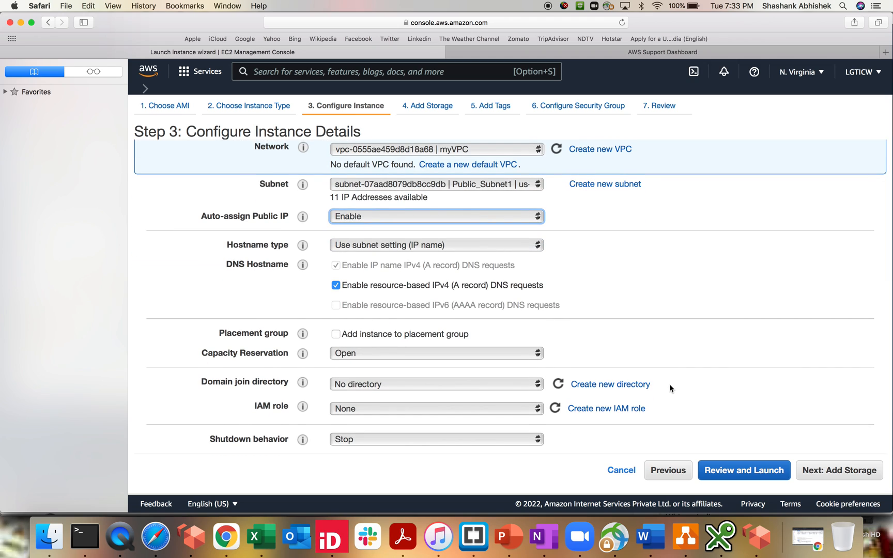
scroll(669, 383, "down", 3)
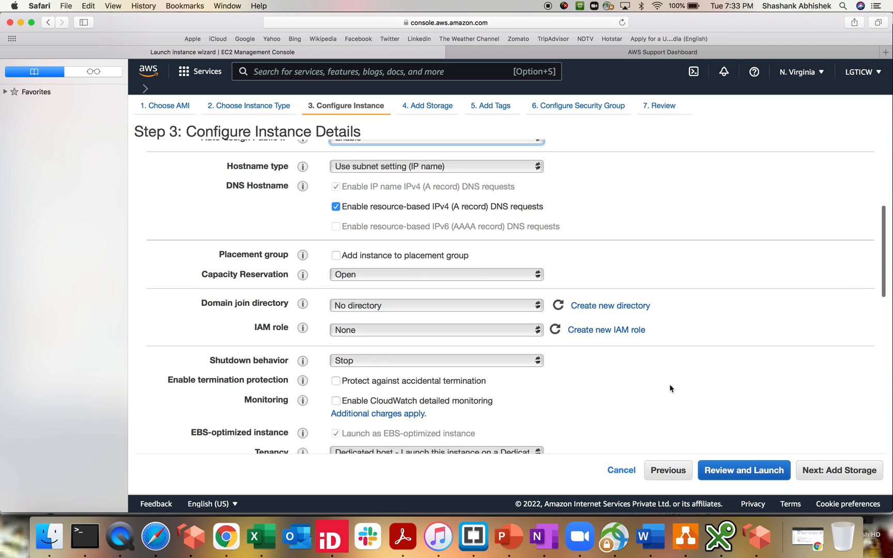
left_click(345, 332)
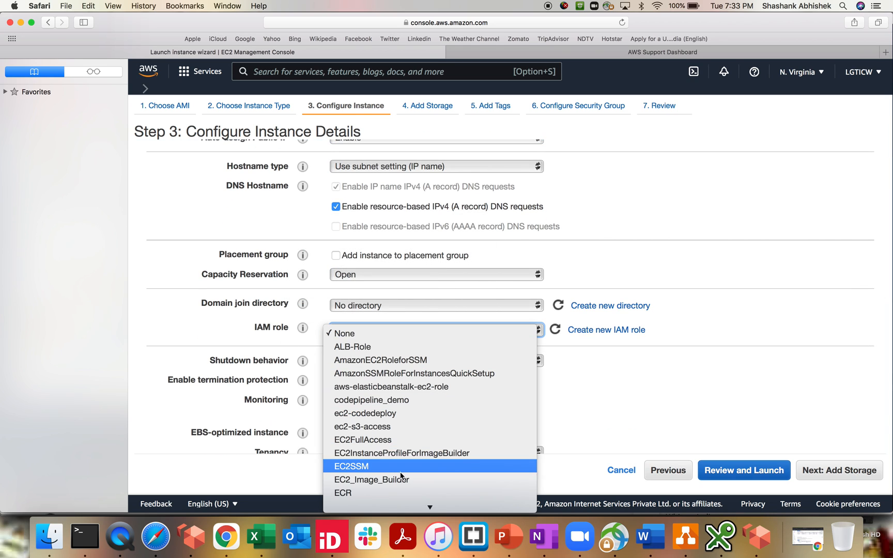
scroll(413, 421, "down", 2)
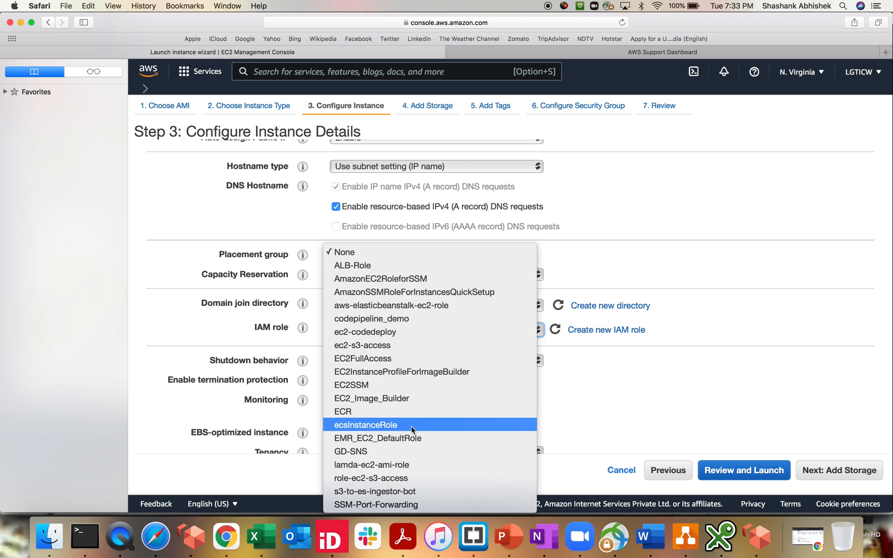
left_click(582, 424)
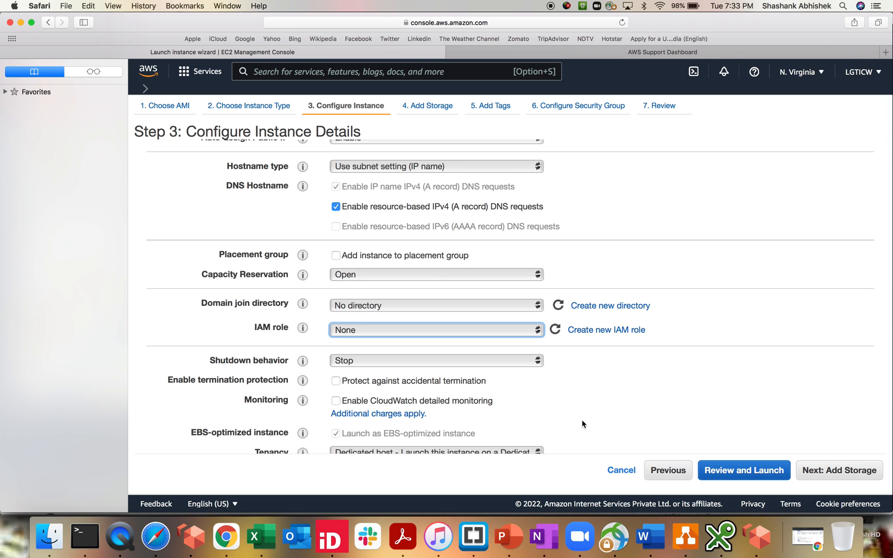
Assign the instance to the allocated dedicated host h-0b7617073f2c1df78 instead of auto-placement.
scroll(583, 424, "down", 8)
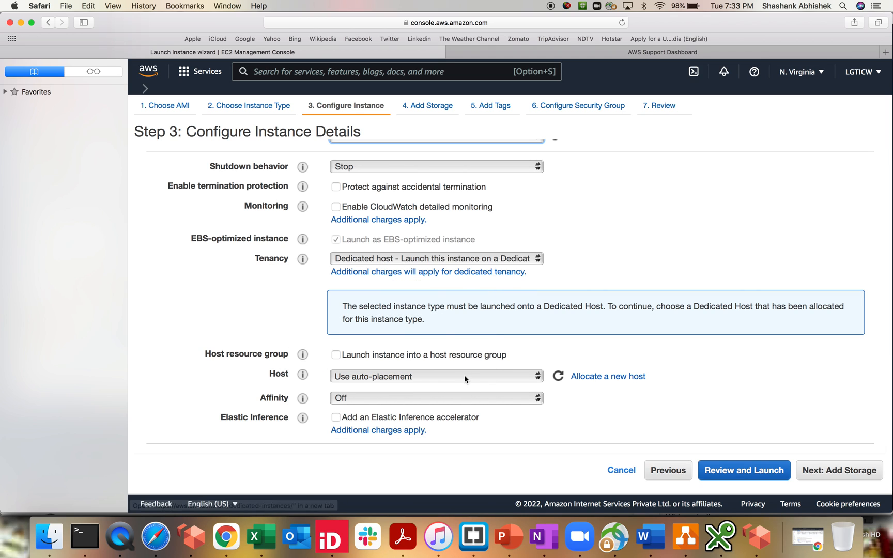
scroll(362, 357, "down", 2)
left_click_drag(270, 336, 285, 335)
left_click(259, 335)
left_click(444, 334)
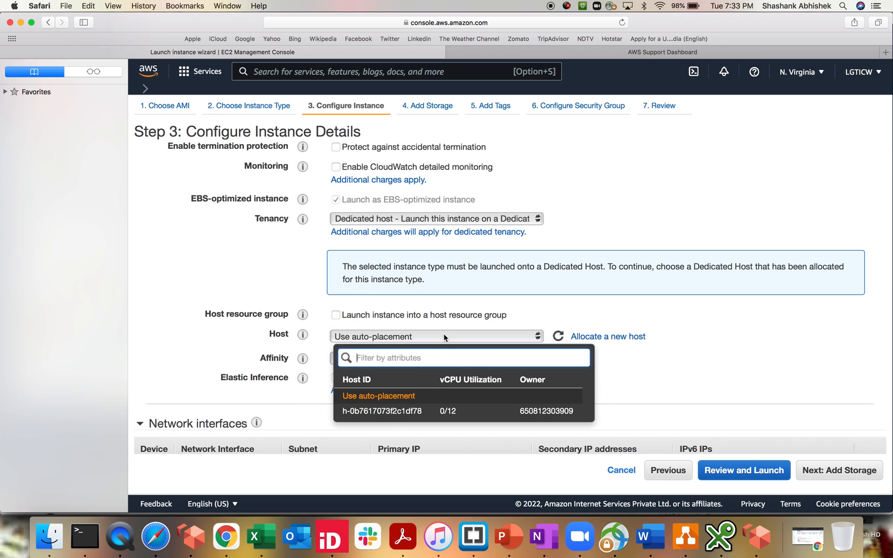
left_click(381, 412)
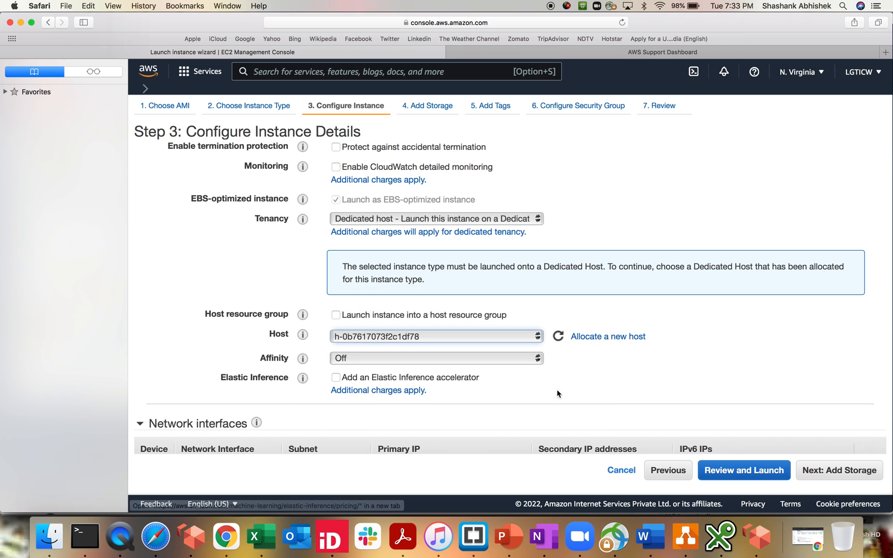
Set the instance's affinity to Host and read the explanation of the affinity setting.
scroll(576, 393, "down", 2)
left_click(424, 320)
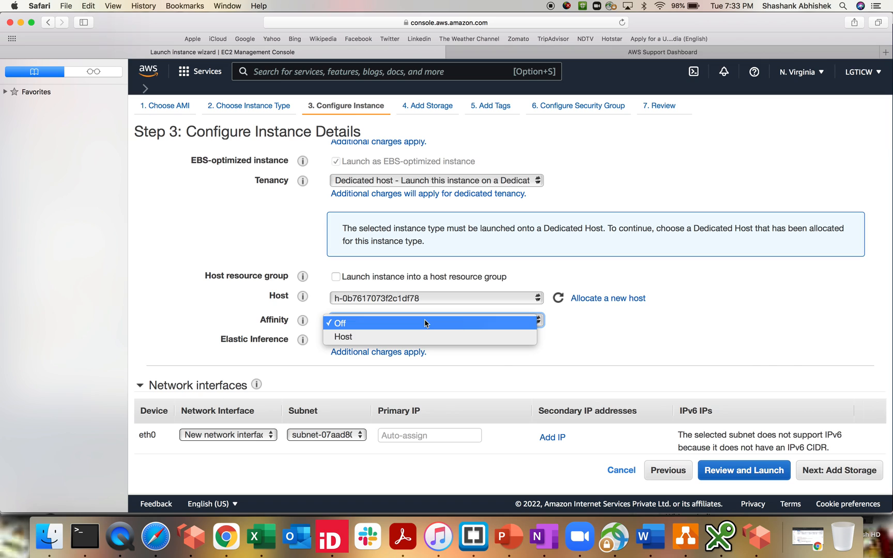
left_click(509, 341)
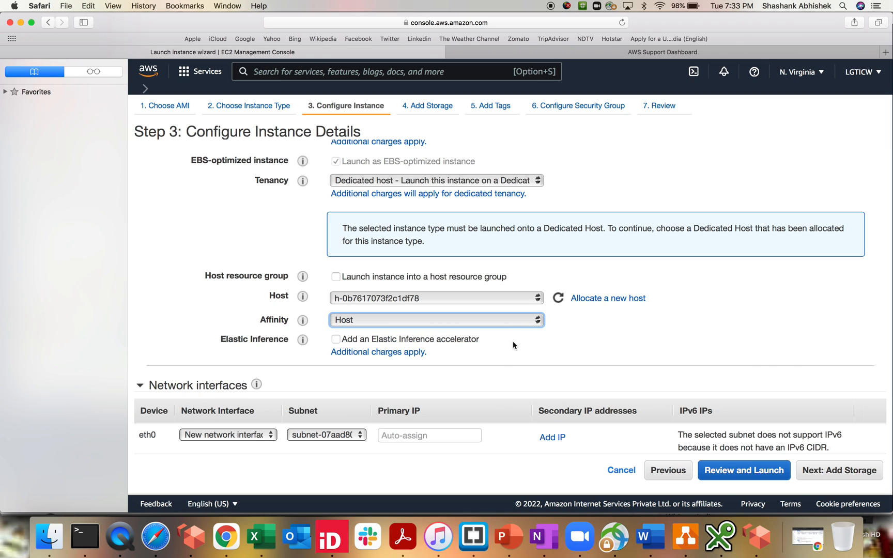
mouse_move(302, 319)
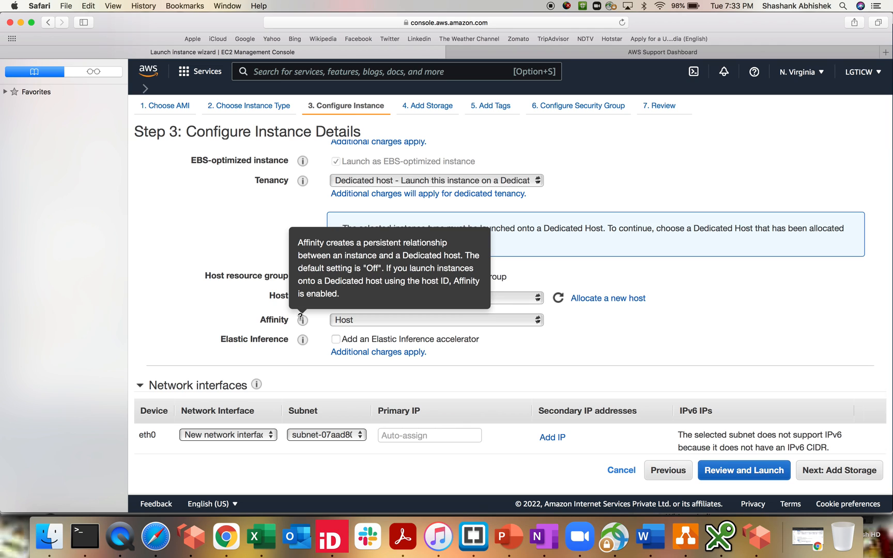
mouse_move(303, 341)
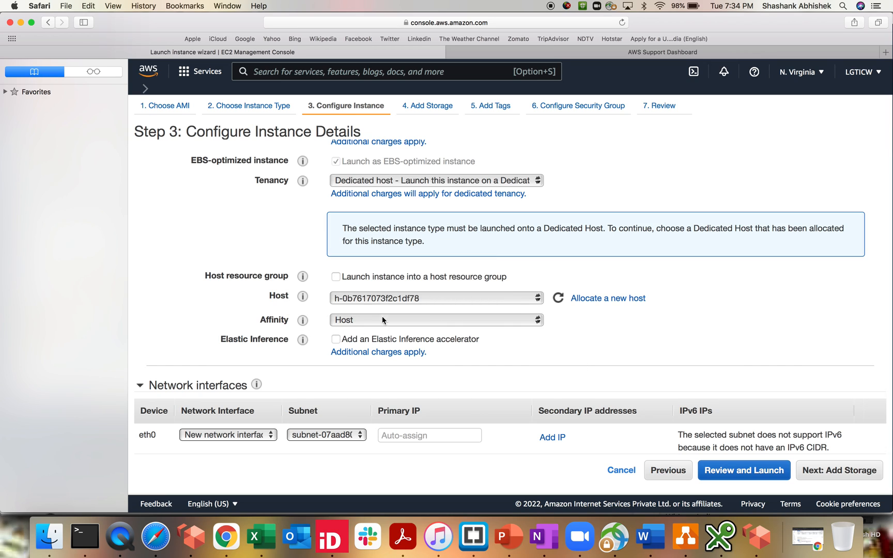
Continue to the storage settings and change the root volume's type to General Purpose SSD (gp3).
scroll(609, 362, "down", 3)
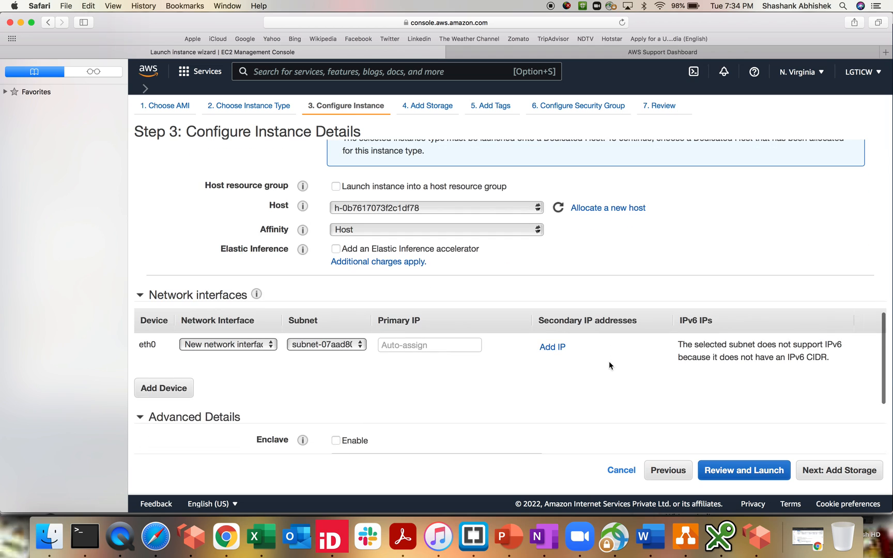
scroll(570, 365, "down", 3)
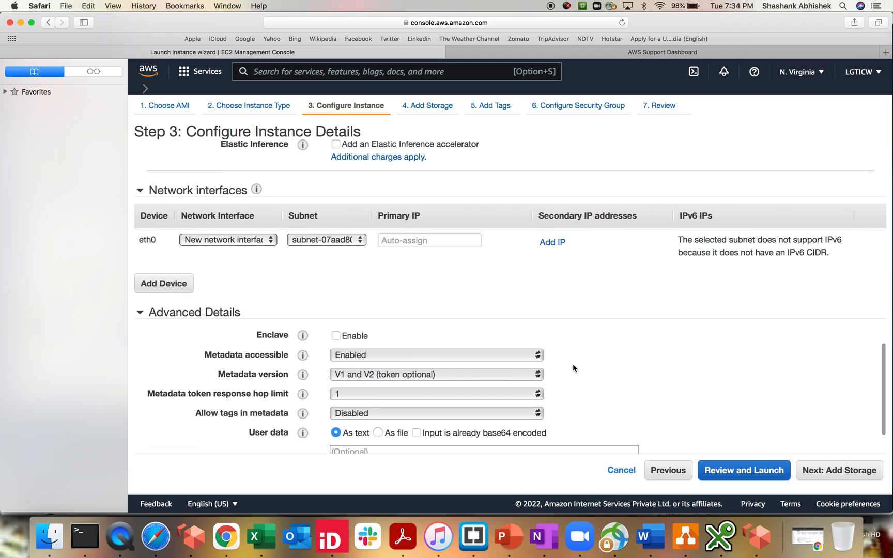
left_click(850, 471)
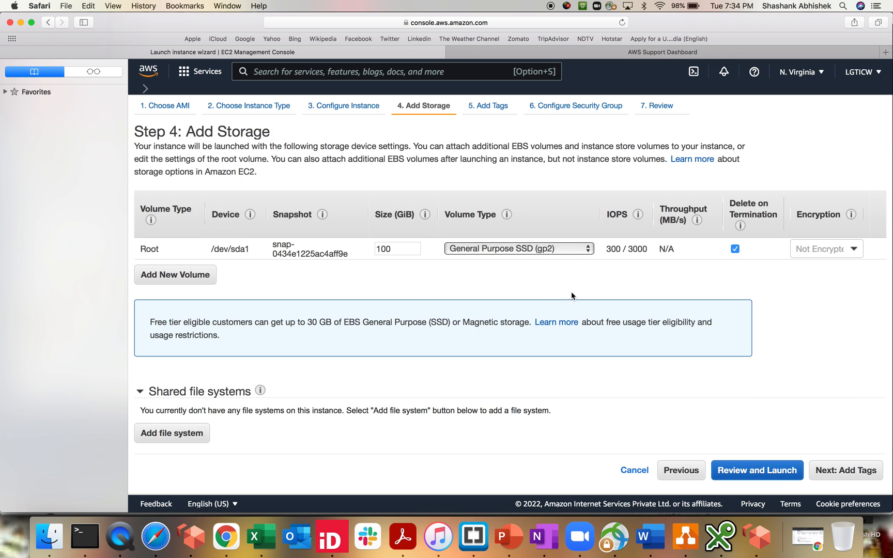
left_click(534, 249)
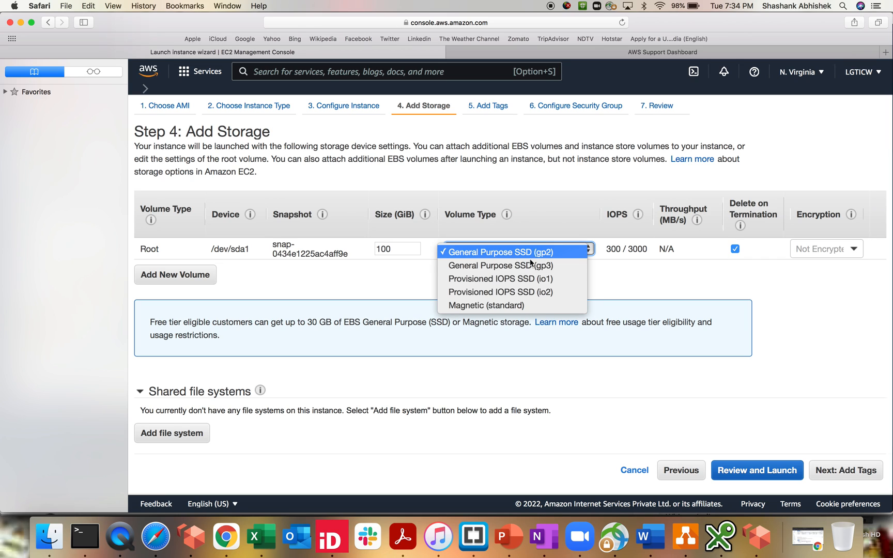
left_click(496, 265)
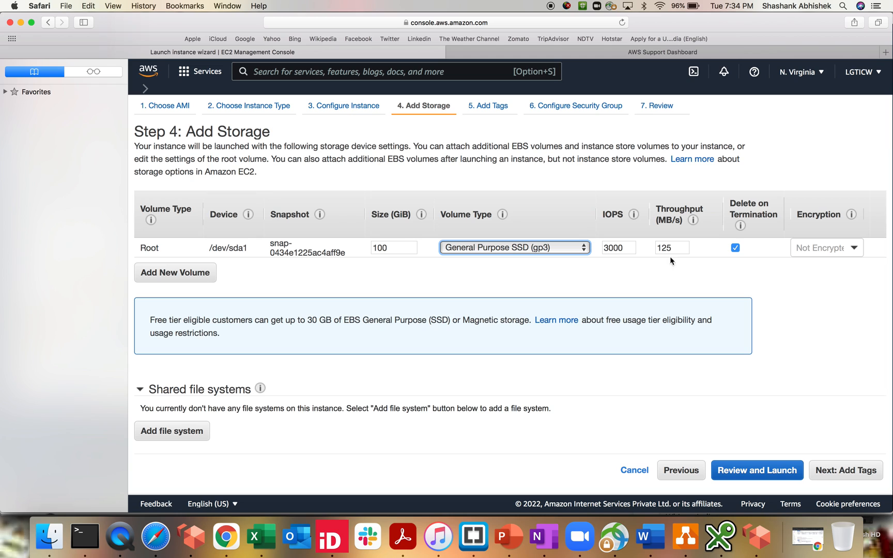
Add a tag with key Name and value mac-demo, and continue to the security group configuration.
left_click(846, 470)
left_click(156, 309)
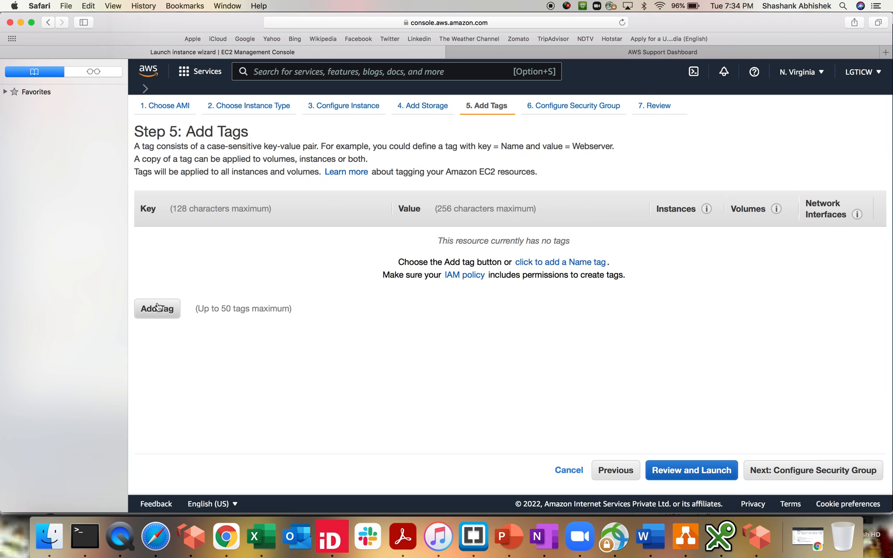
type("Name")
key("Tab")
type("Mac-demo")
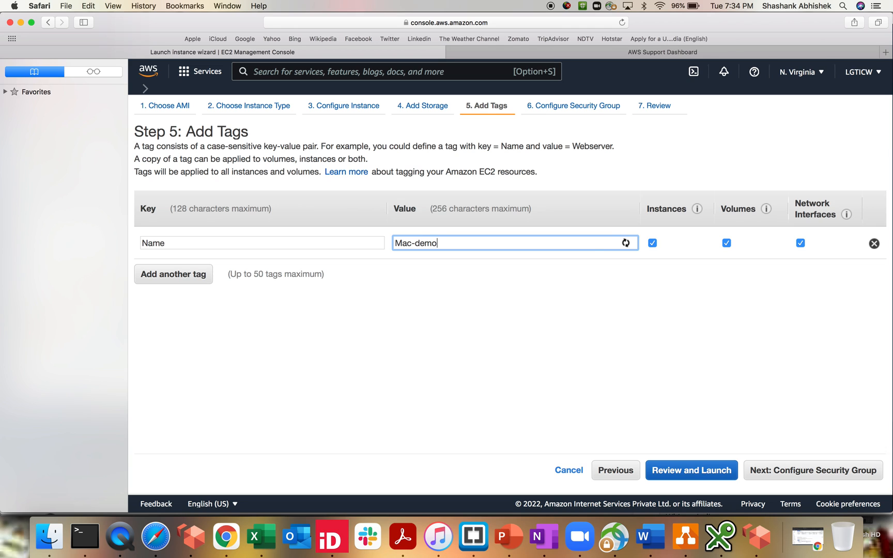
left_click(425, 267)
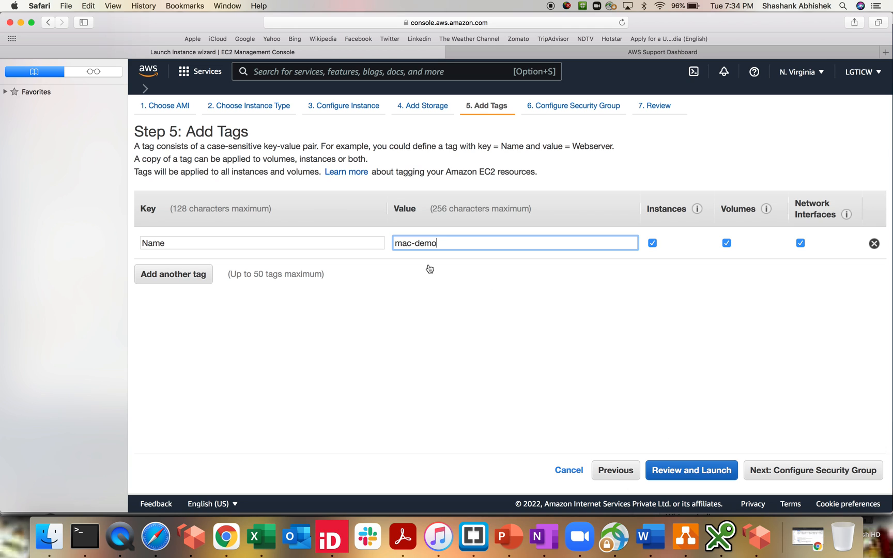
left_click(793, 478)
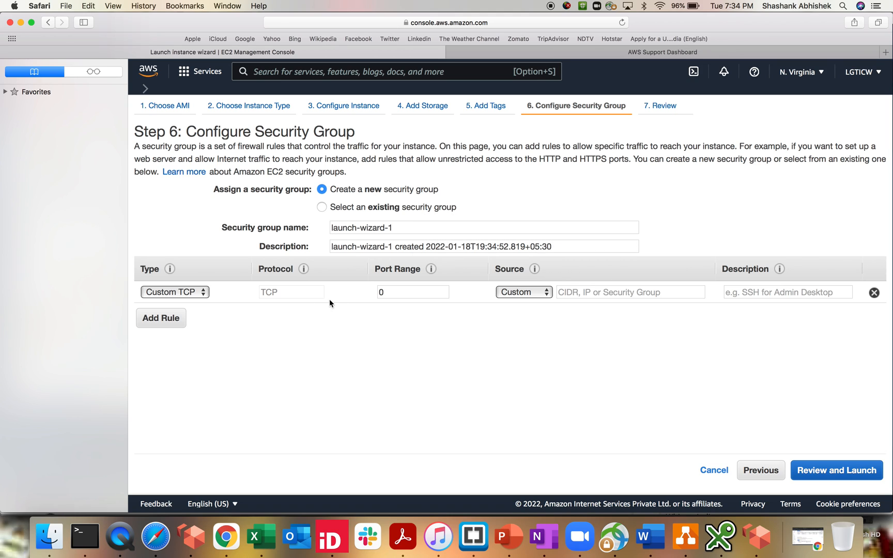
left_click(393, 293)
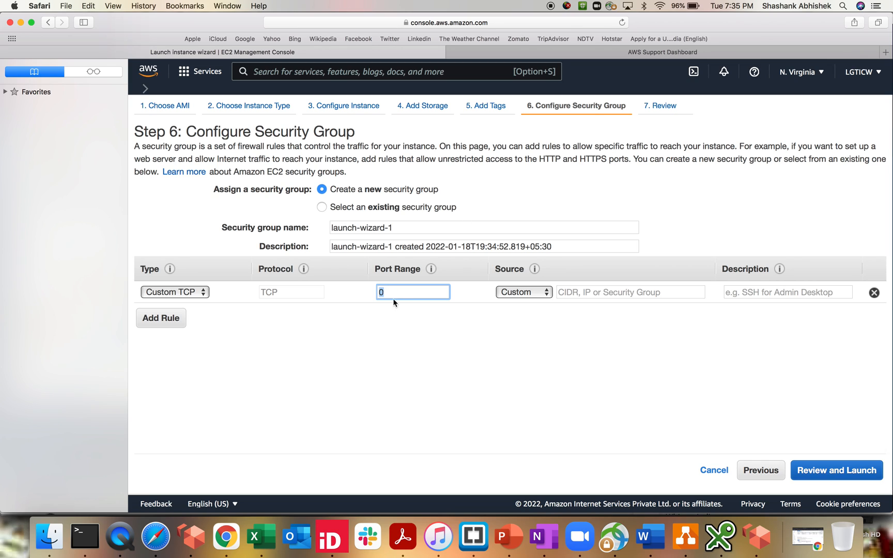
left_click(361, 212)
scroll(450, 335, "down", 2)
scroll(450, 336, "down", 3)
scroll(303, 279, "right", 1)
left_click(256, 243)
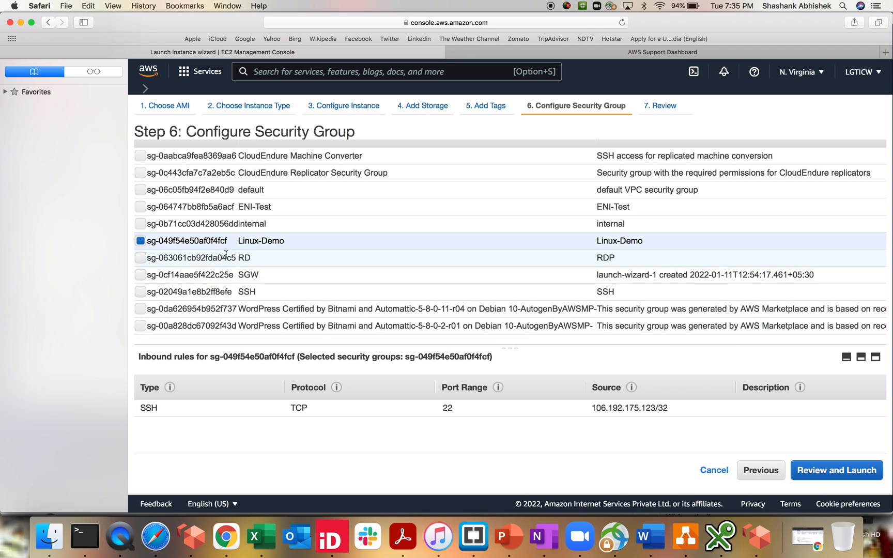
scroll(238, 245, "up", 3)
left_click(321, 189)
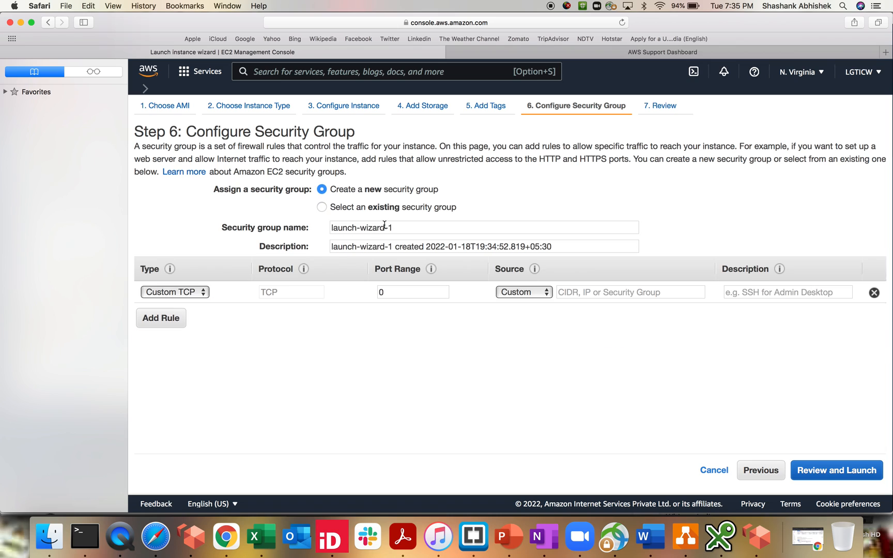
Enter mac-sg as both the name and the description of the new security group.
left_click(223, 228)
type("Mac-sg")
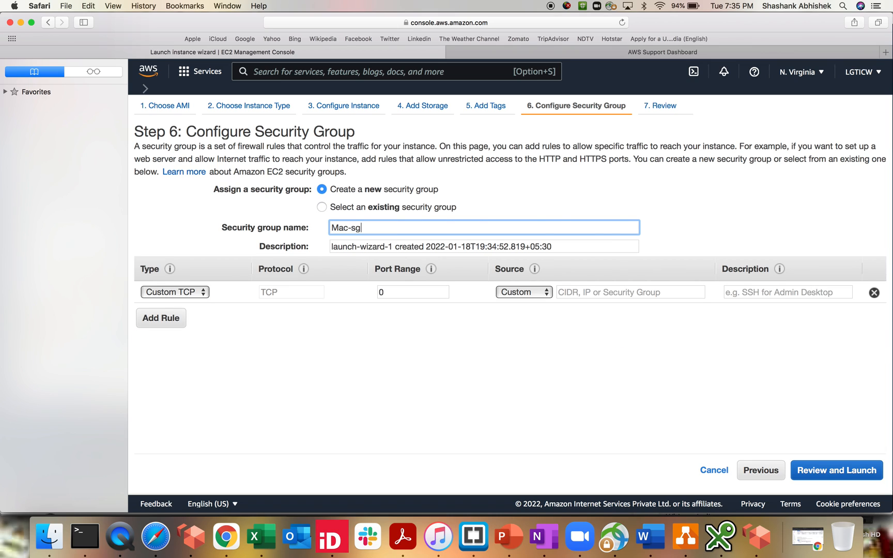
key("Tab")
type("Mac-sg")
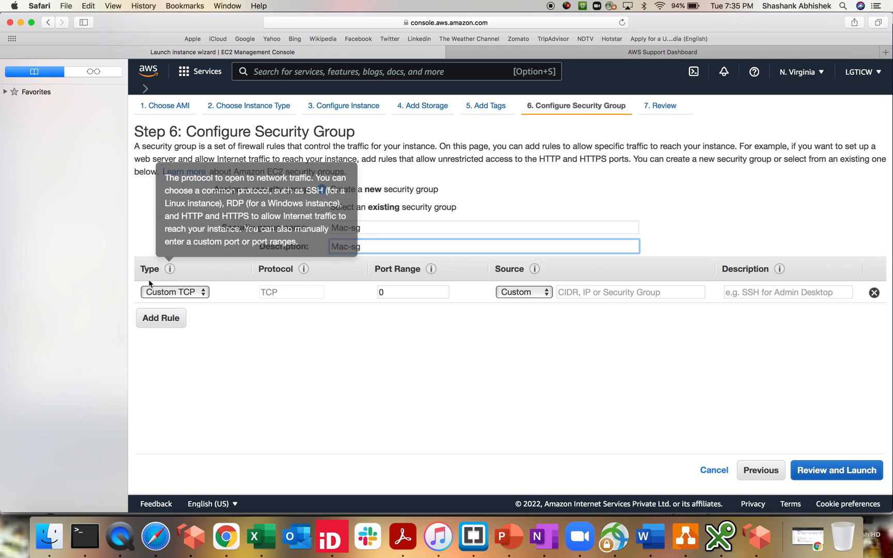
left_click(337, 228)
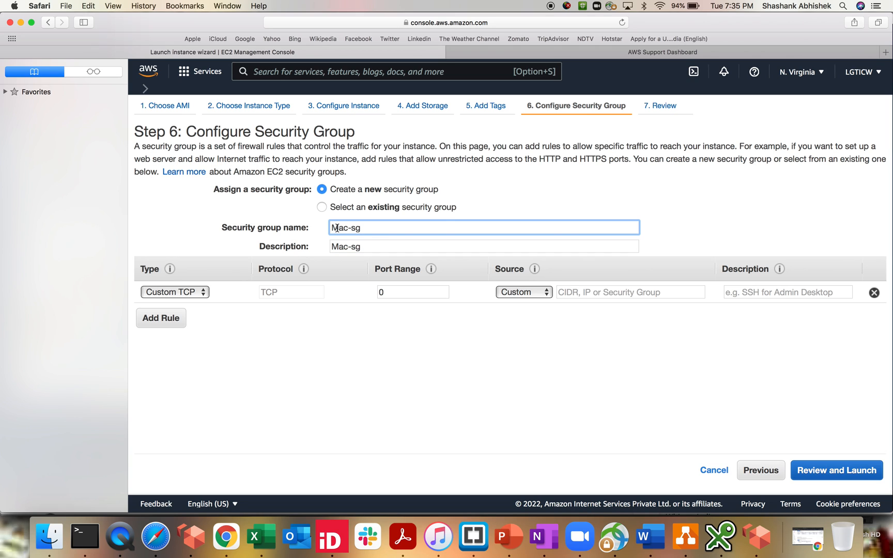
key("BackSpace")
type("m")
left_click(338, 246)
key("BackSpace")
type("m")
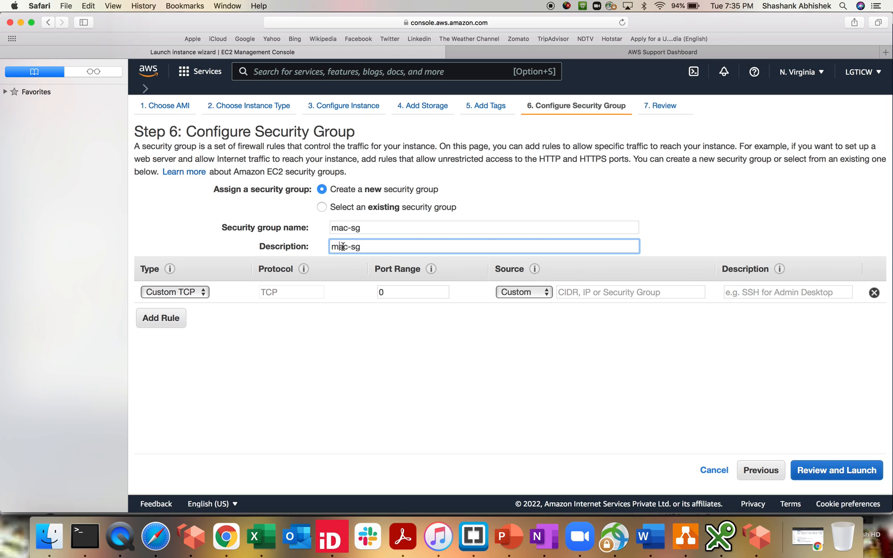
Configure the custom TCP rule to allow port 22 with My IP as the source.
double_click(381, 293)
type("22")
left_click(479, 404)
left_click(519, 292)
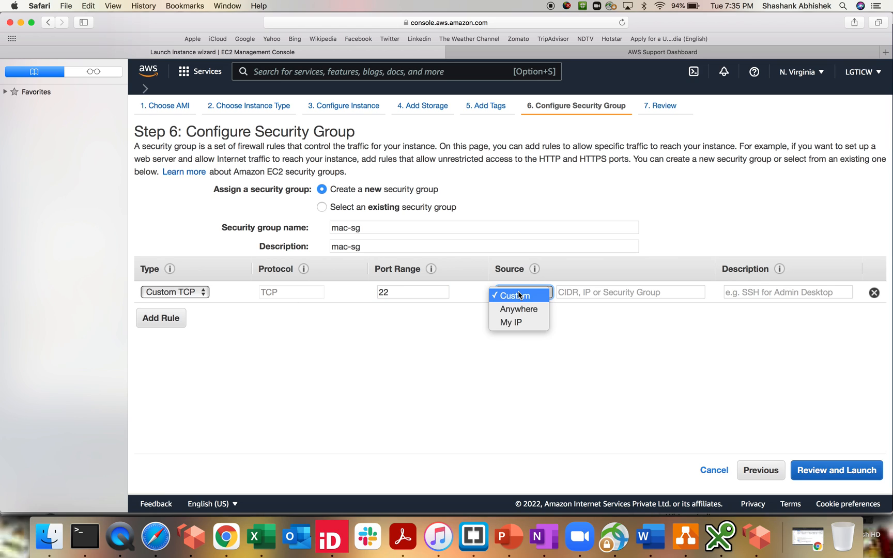
left_click(513, 323)
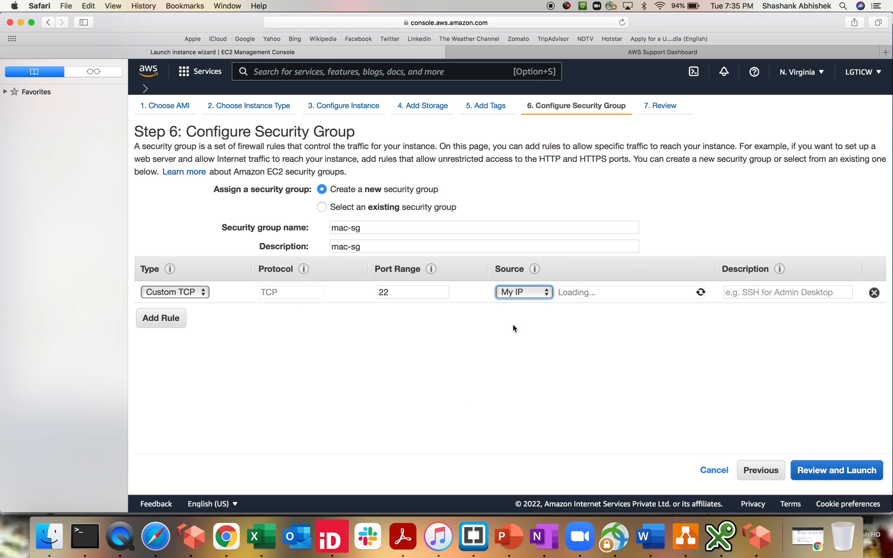
Review and launch the instance with the existing lgticw RSA key pair, acknowledging access to its private key file.
left_click(834, 473)
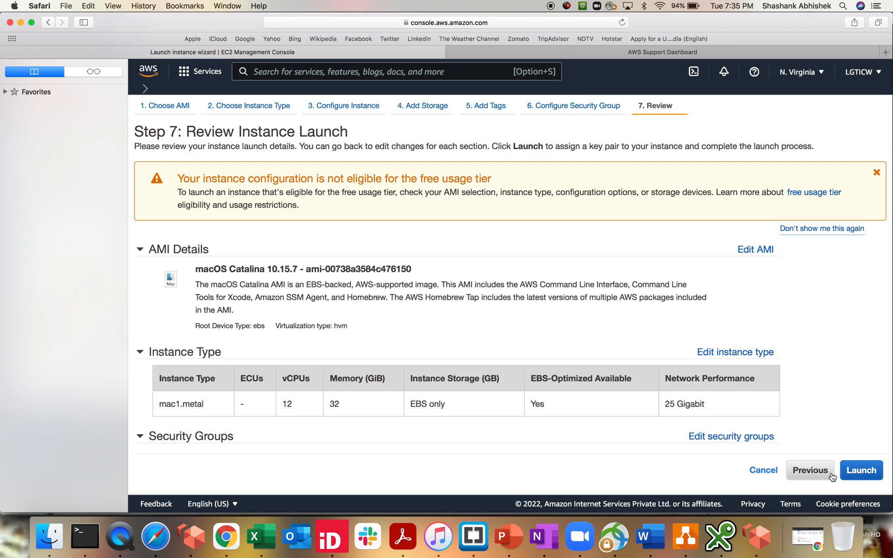
left_click(851, 473)
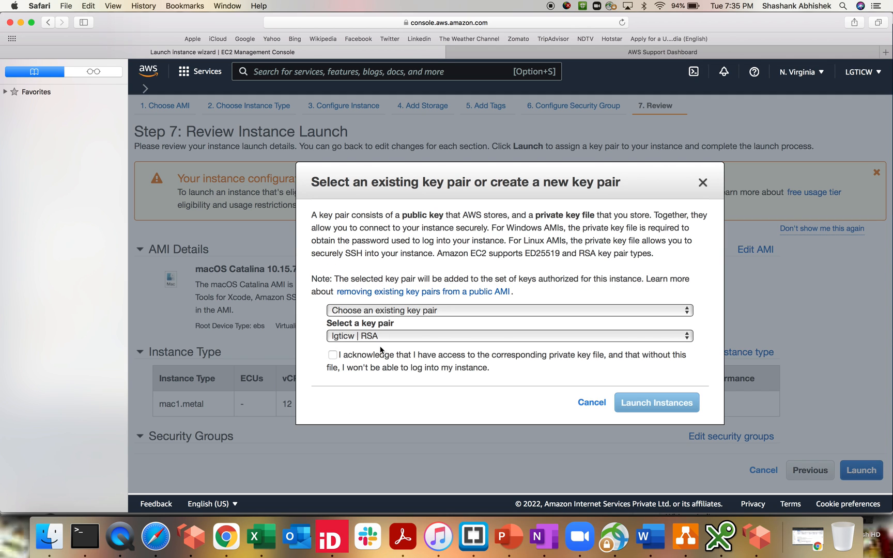
left_click(333, 356)
left_click(671, 403)
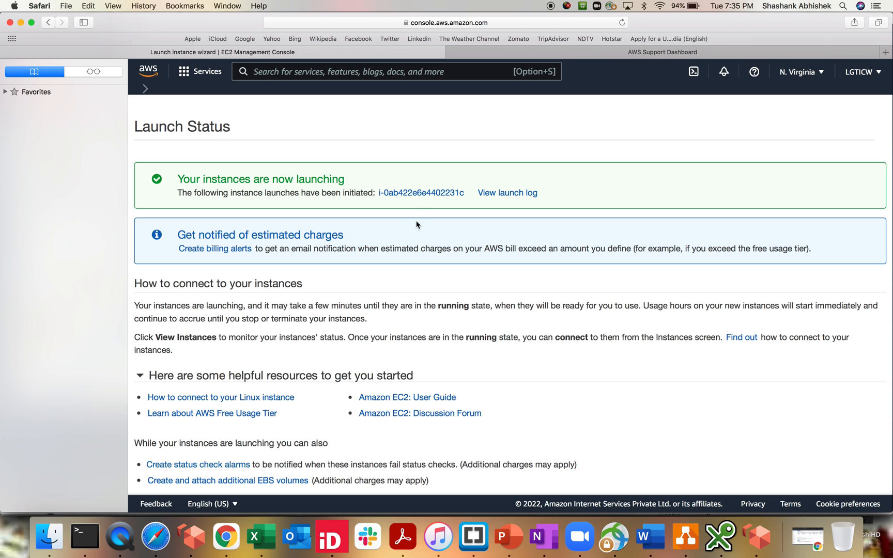
Open the newly launched instance in the Instances list and select mac-demo to examine its state and details.
left_click(419, 192)
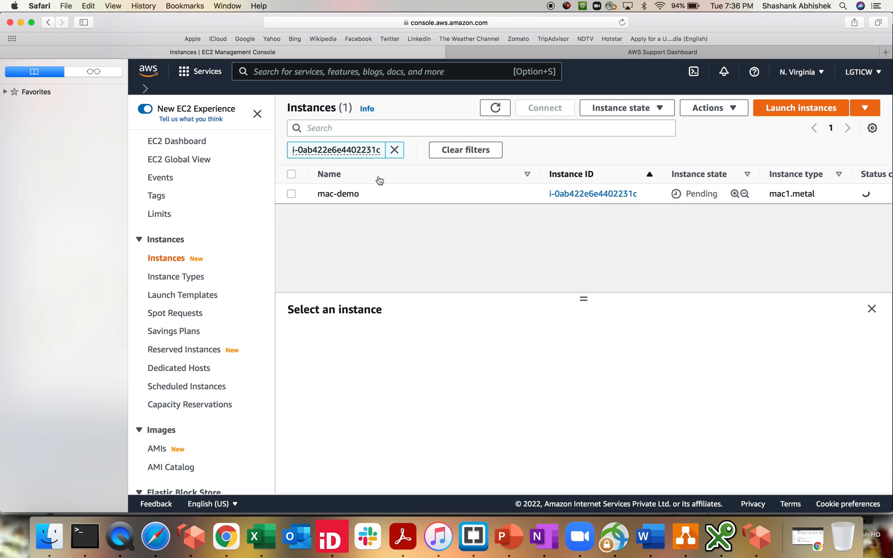
left_click(291, 194)
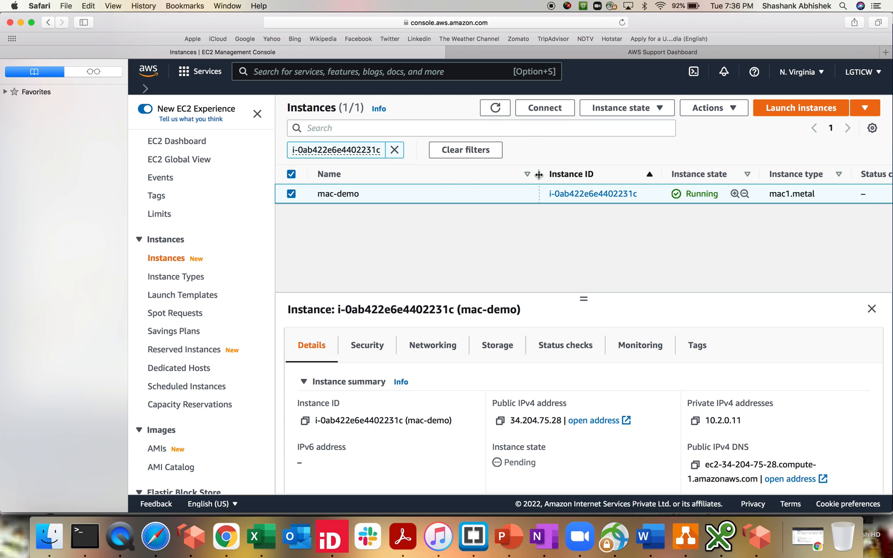
Narrow the Name column and open mac-demo's connection options, reviewing the EC2 Serial Console and returning to the SSH client instructions.
left_click_drag(539, 173, 411, 175)
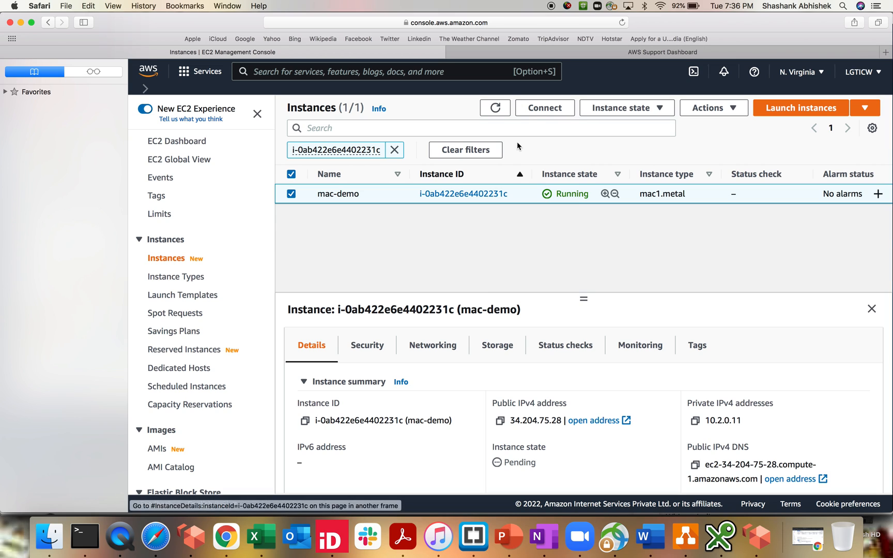
left_click(537, 111)
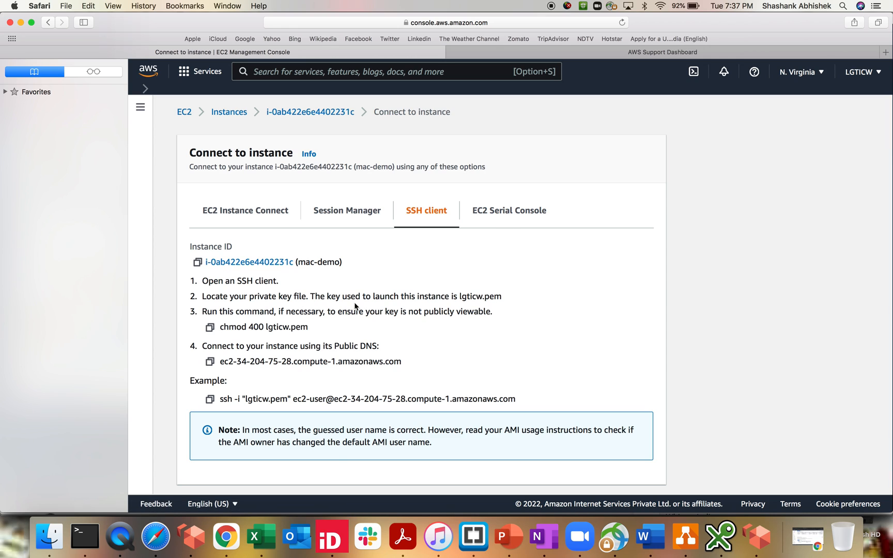
left_click(510, 209)
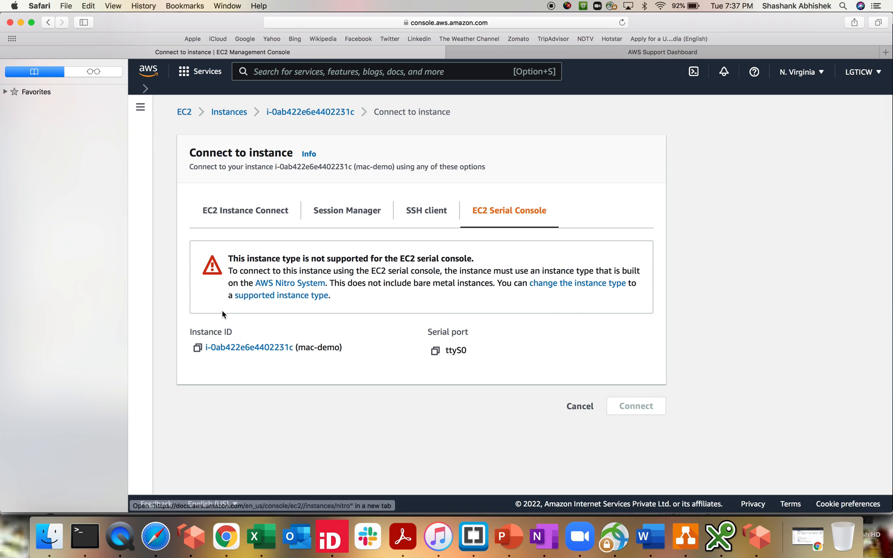
double_click(463, 351)
left_click(424, 358)
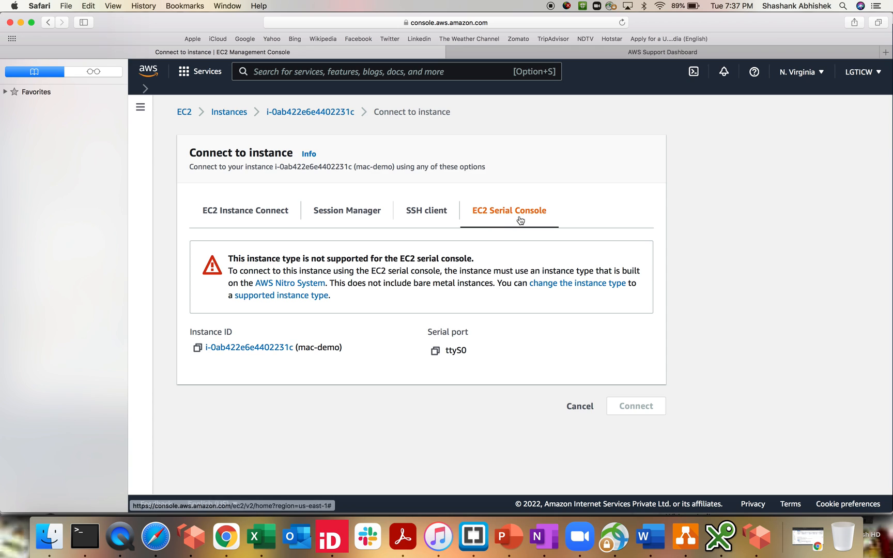
left_click(425, 214)
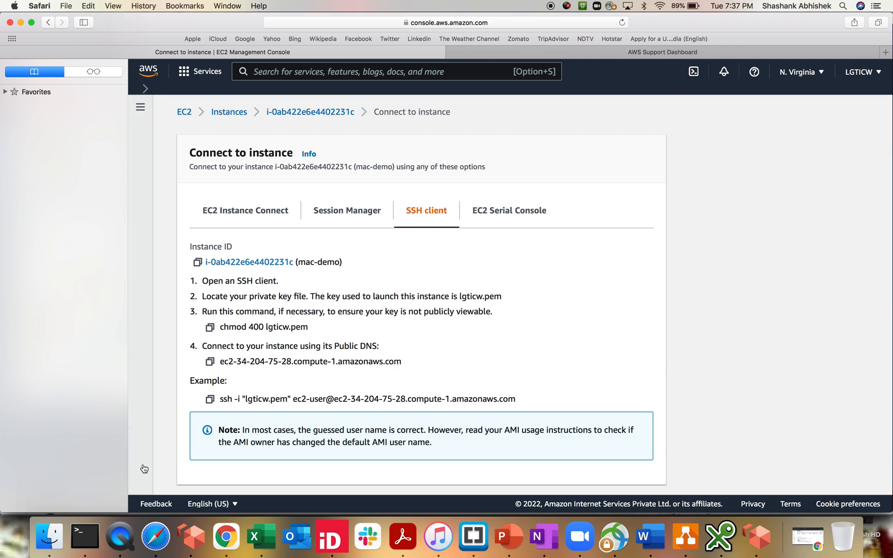
Switch to Terminal with a new window, reposition it over the browser page and enlarge its text.
right_click(87, 539)
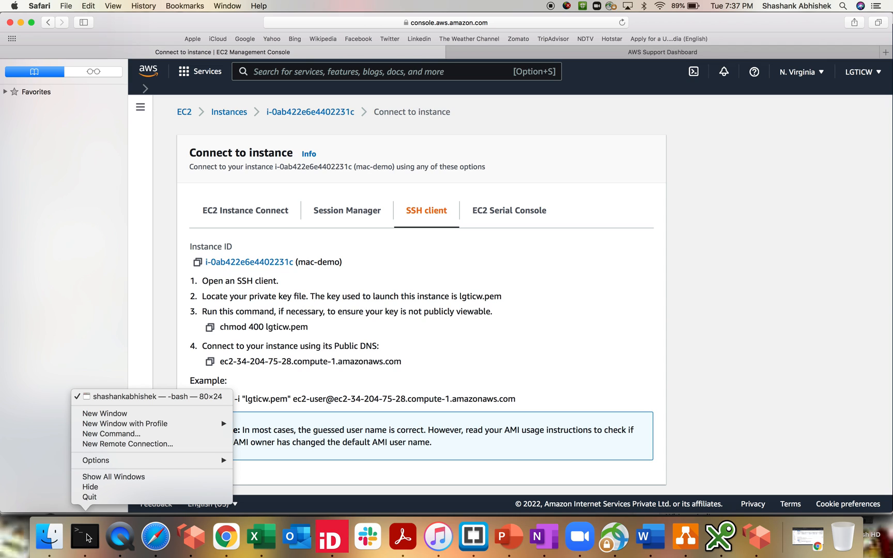
left_click(120, 413)
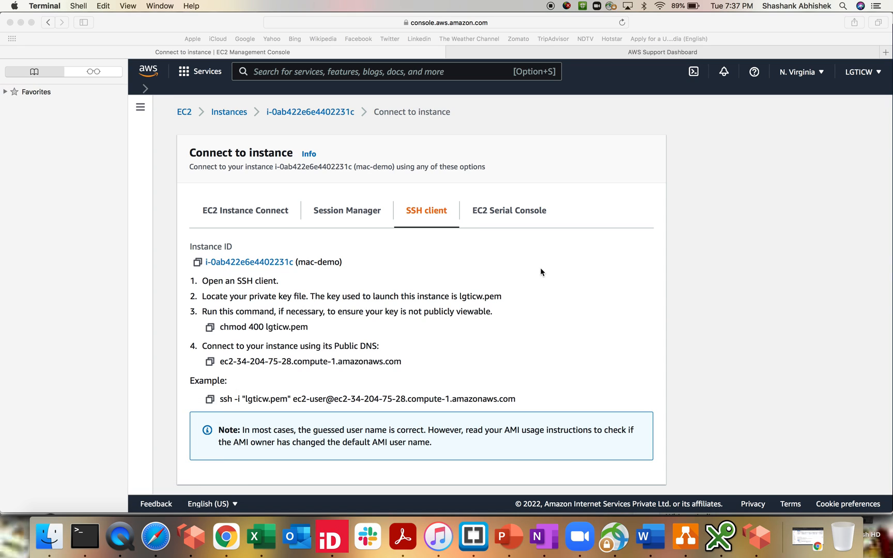
key("super+plus")
key("super+plus")
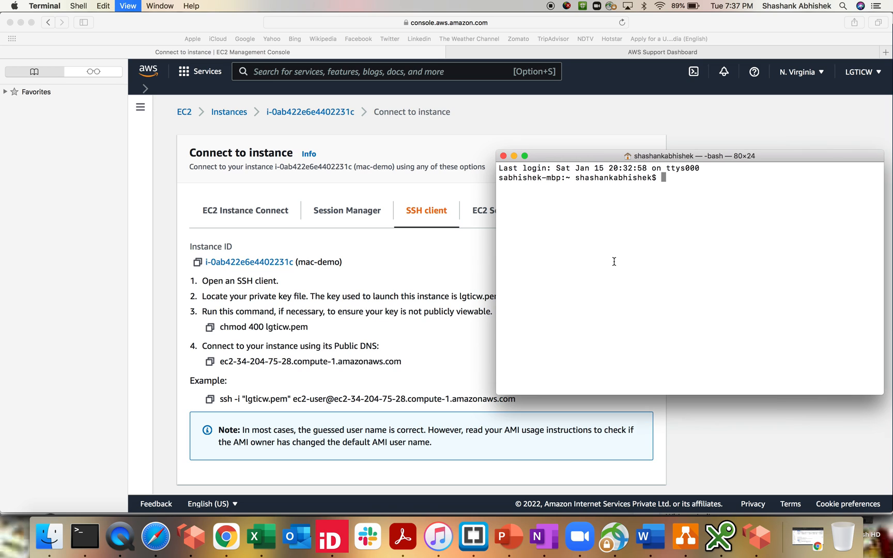
left_click_drag(642, 160, 389, 159)
key("super+plus")
key("super+plus")
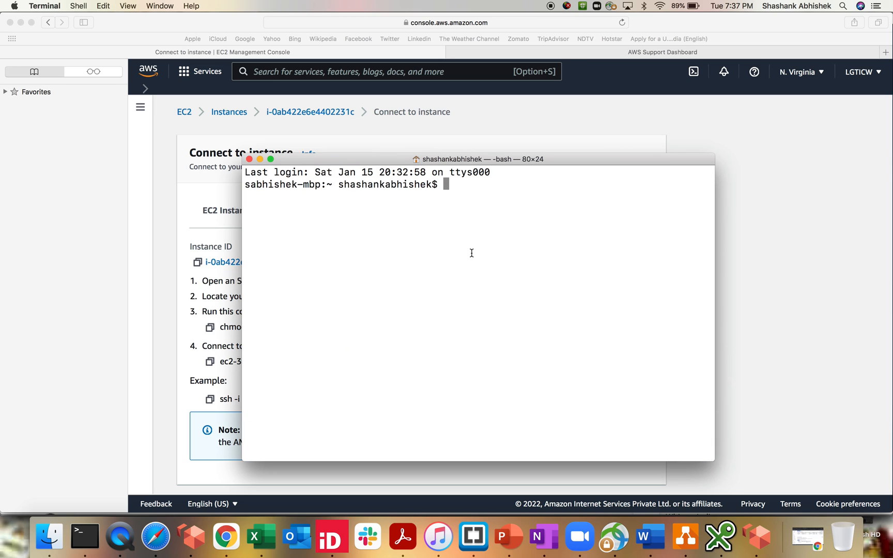
Change the working directory to downloads and then into its Archive folder.
type("cd downloads")
key("Return")
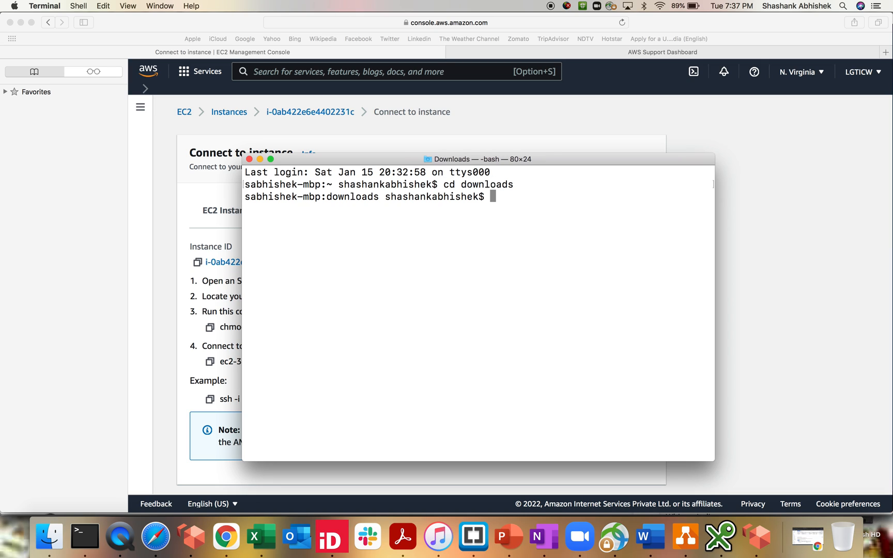
type("cd Archive")
key("Return")
Copy the example SSH command using lgticw.pem from the browser's connection instructions and run it in the Terminal session in Archive.
left_click(96, 335)
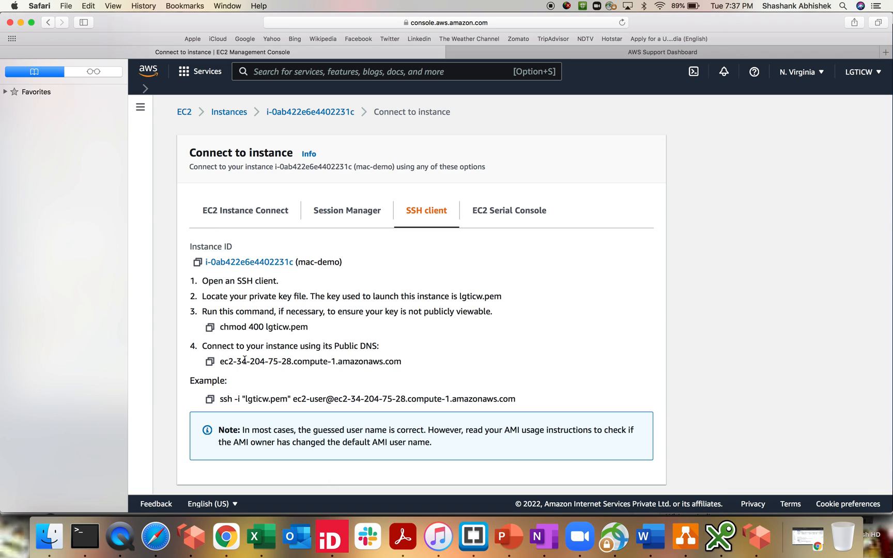
left_click(209, 399)
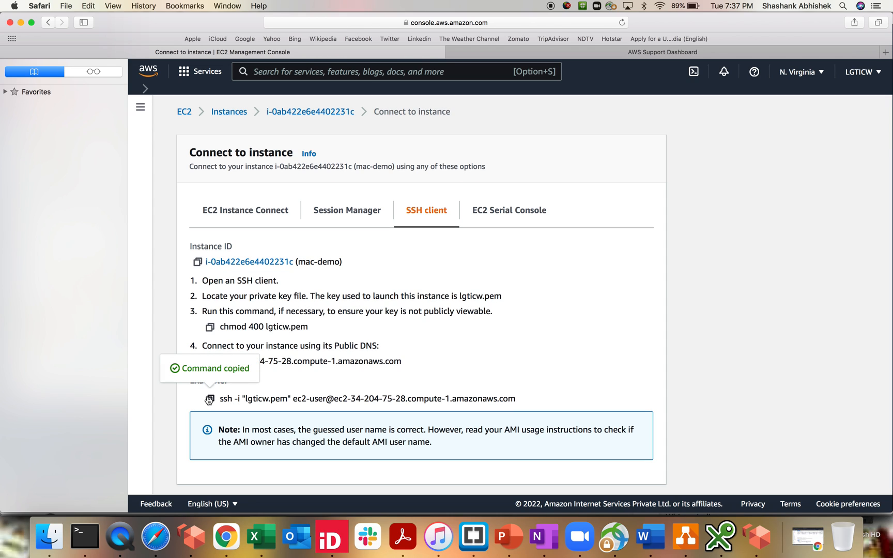
key("super+Tab")
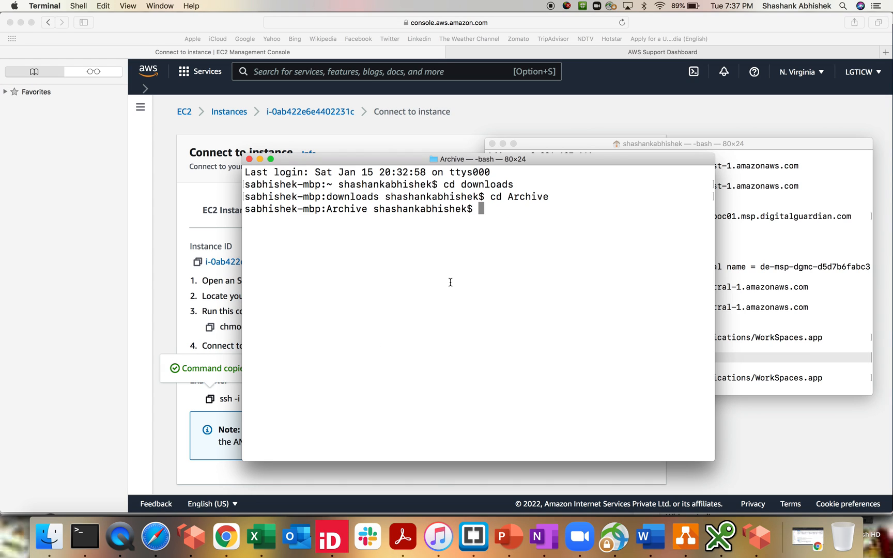
left_click(493, 145)
key("super+v")
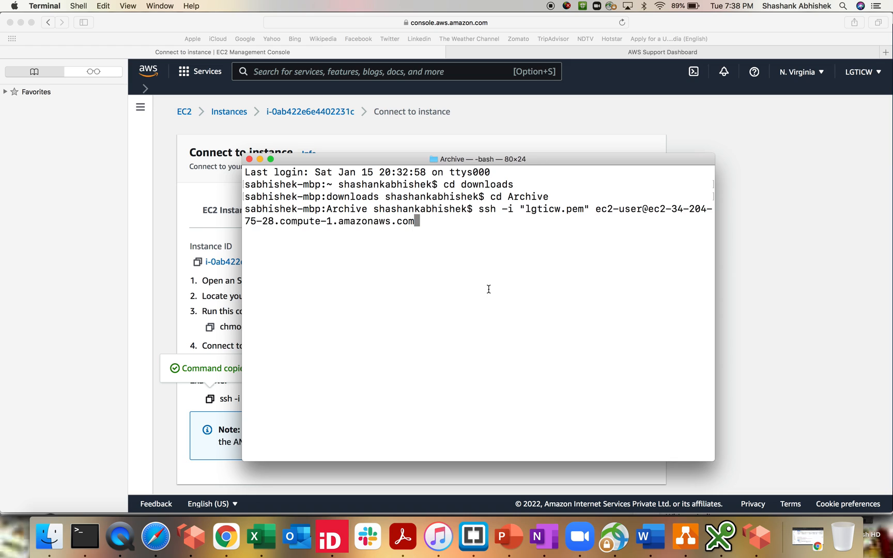
key("Return")
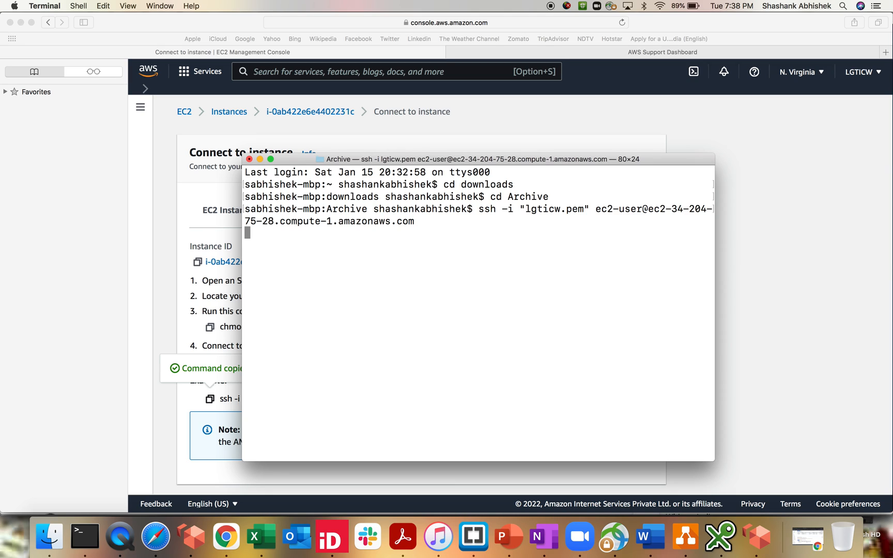
Switch to the browser, open mac-demo's instance summary, and view and refresh its system log.
left_click(323, 113)
left_click(327, 112)
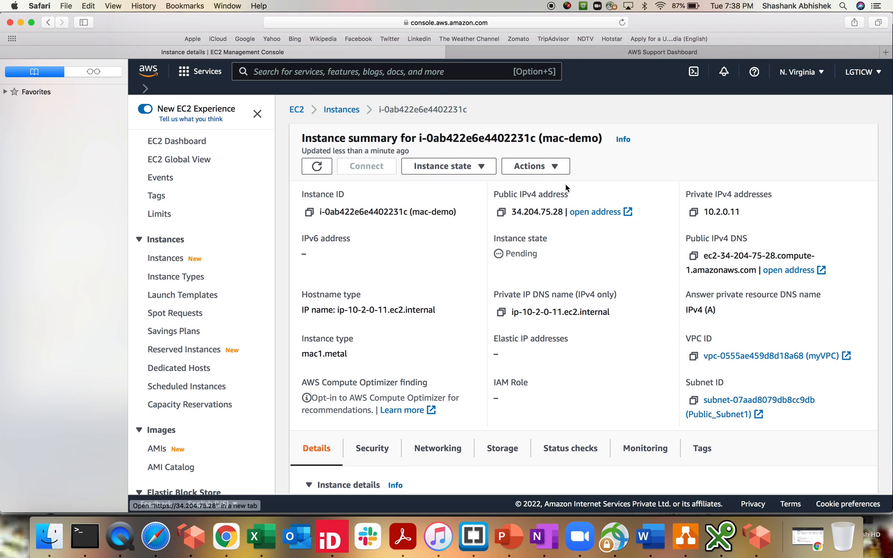
left_click(553, 167)
mouse_move(556, 296)
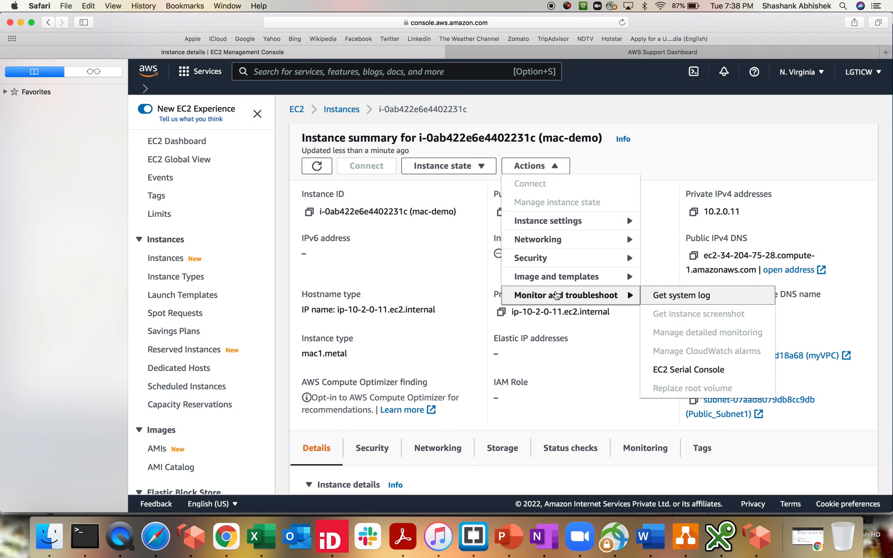
left_click(705, 301)
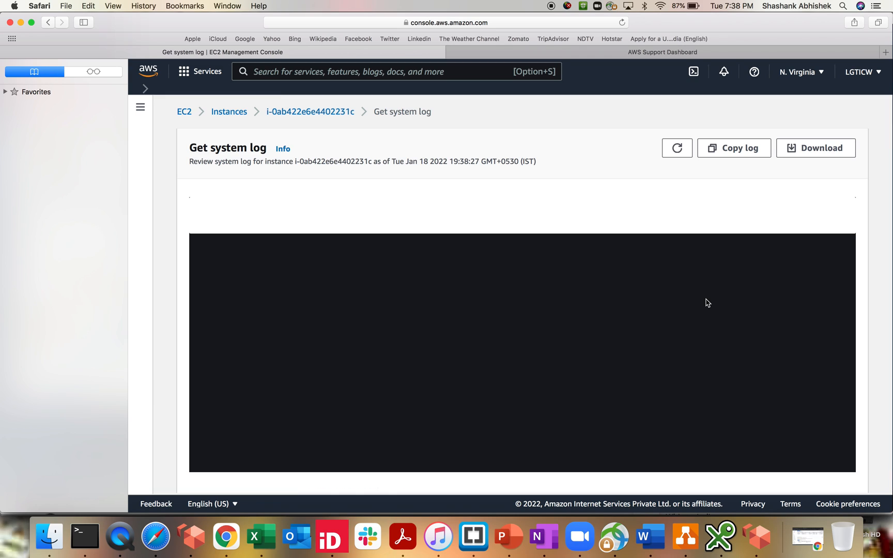
left_click(677, 148)
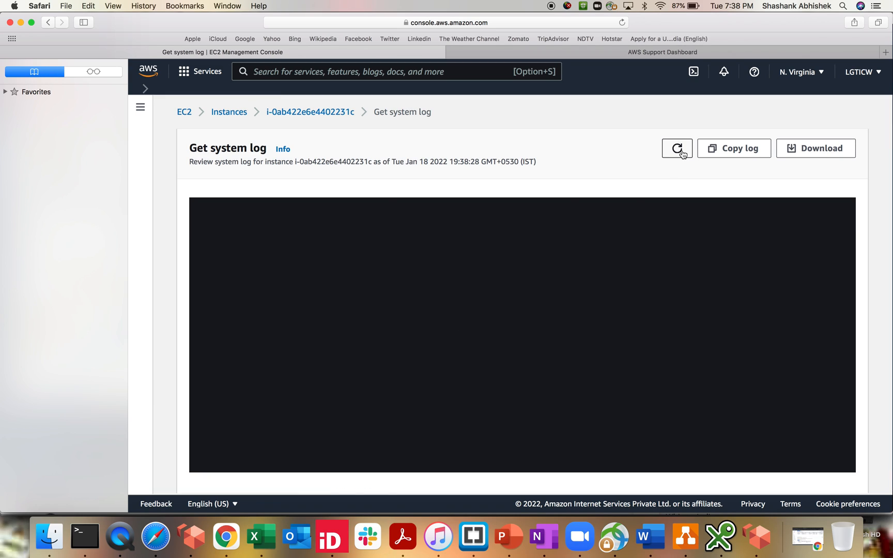
Return to the Instances list, select mac-demo and reopen its SSH connection instructions.
left_click(338, 114)
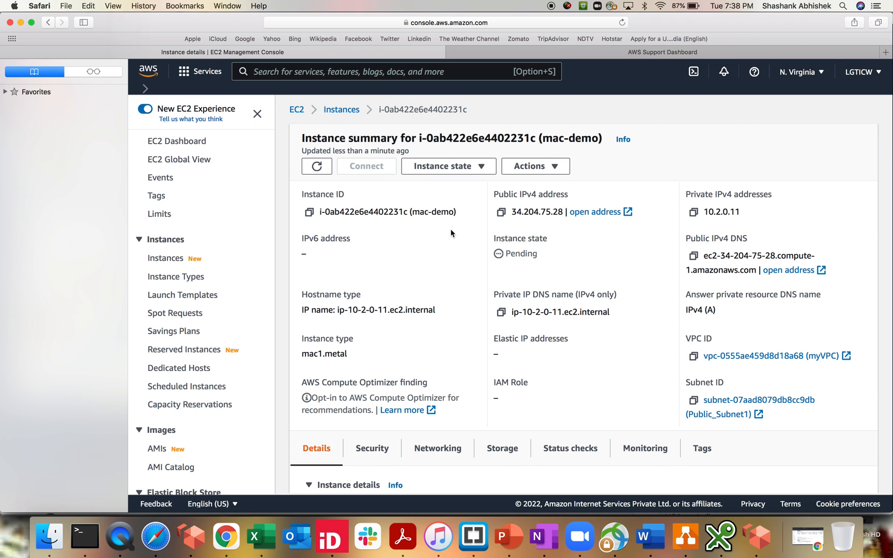
left_click(342, 110)
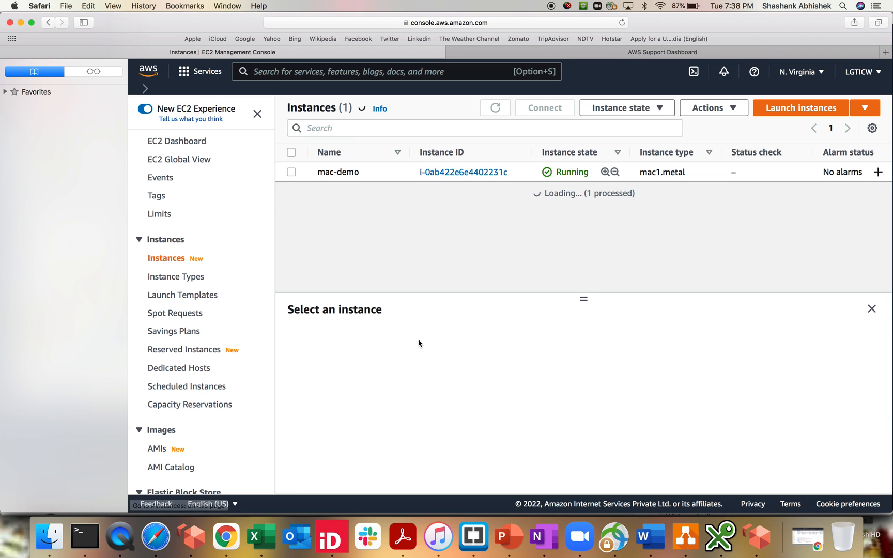
left_click(291, 172)
left_click(547, 110)
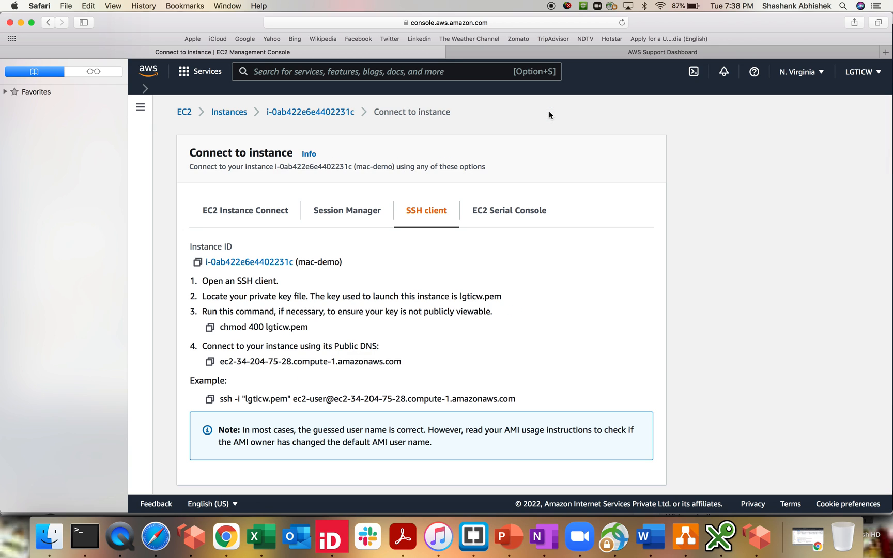
Switch to Terminal, interrupt the pending SSH attempt and rerun the same SSH command for mac-demo.
left_click(90, 544)
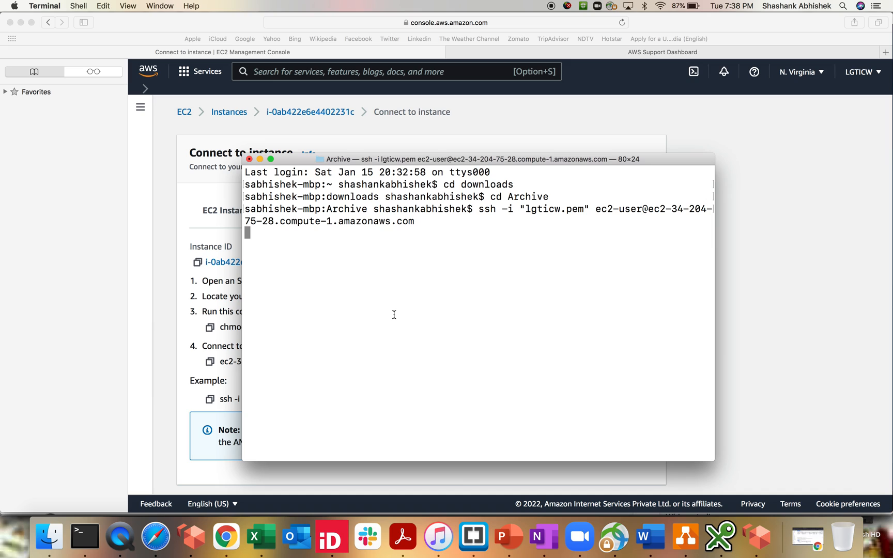
key("ctrl+c")
key("Return")
key("Return")
key("Up")
key("Return")
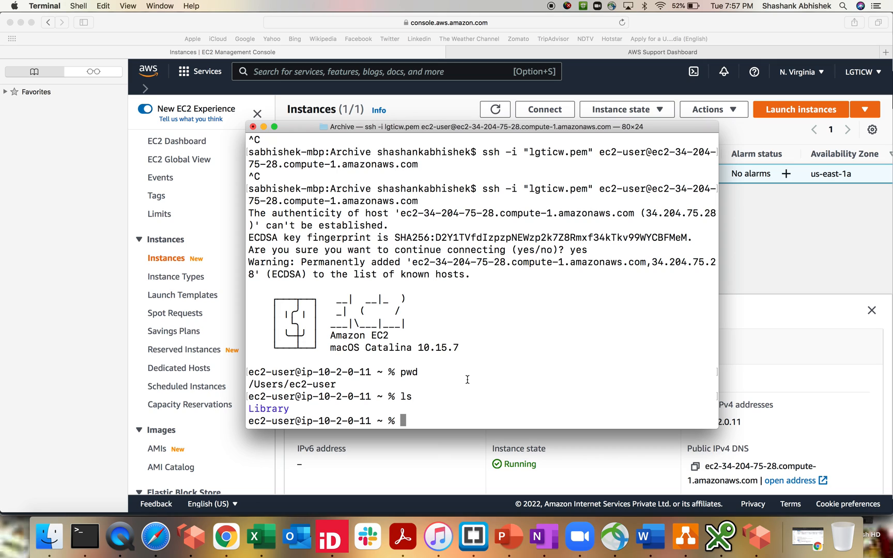
Examine the macOS version in the SSH welcome banner and review the earlier connection attempts in the terminal output.
left_click_drag(347, 344, 415, 344)
left_click(455, 358)
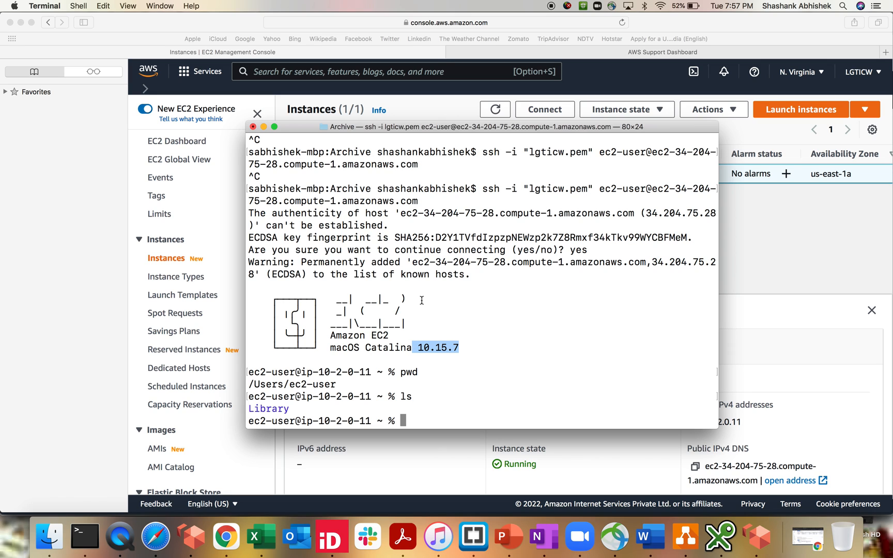
scroll(419, 317, "up", 5)
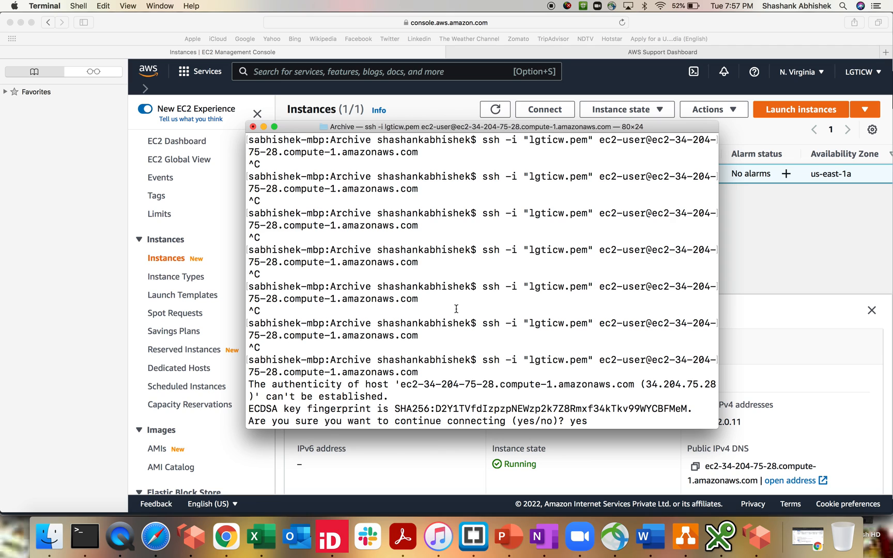
scroll(457, 309, "down", 3)
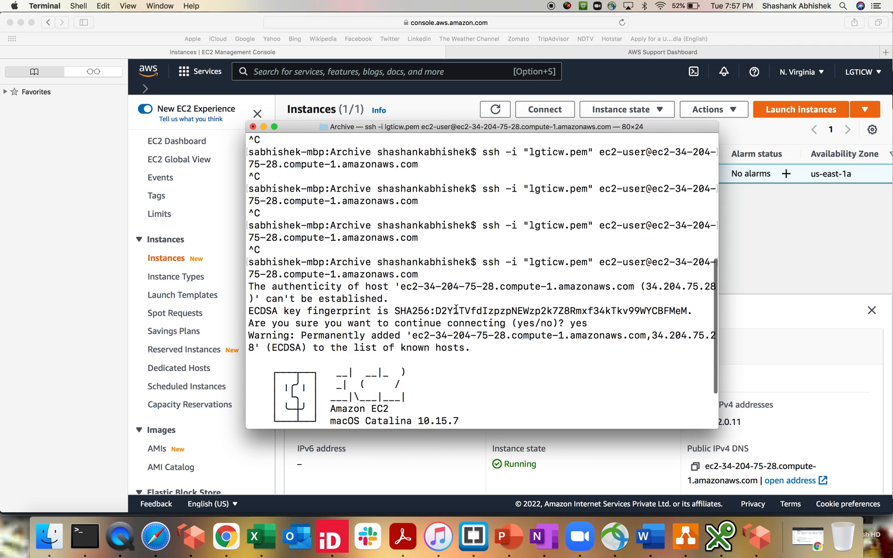
scroll(456, 309, "down", 2)
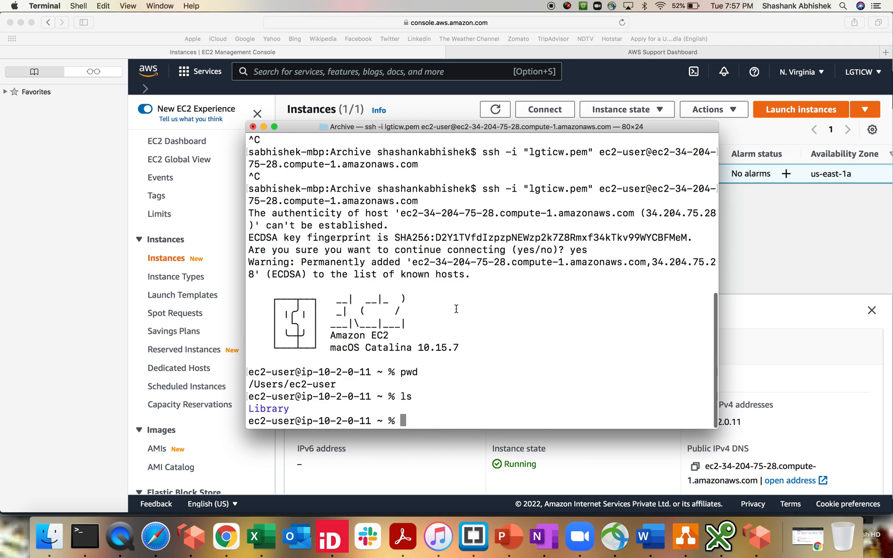